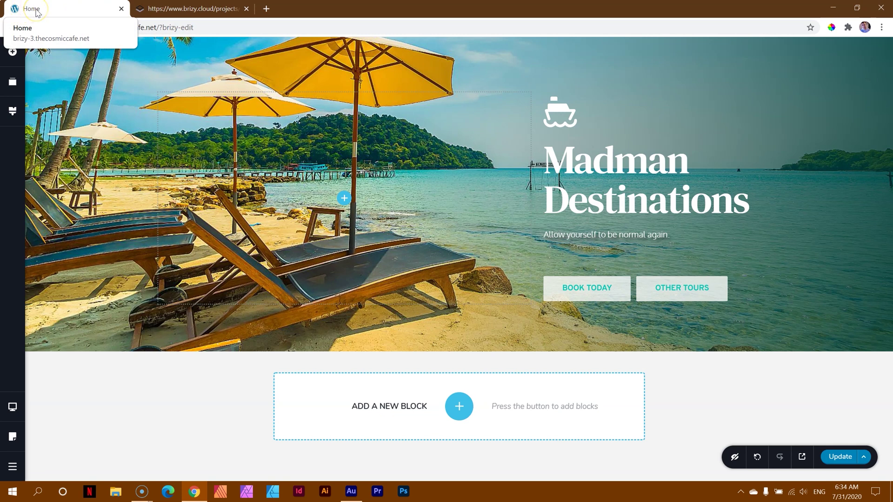
# Step: Back in the Madman Destinations page editor, show the empty Saved section of the block library
pyautogui.click(163, 7)
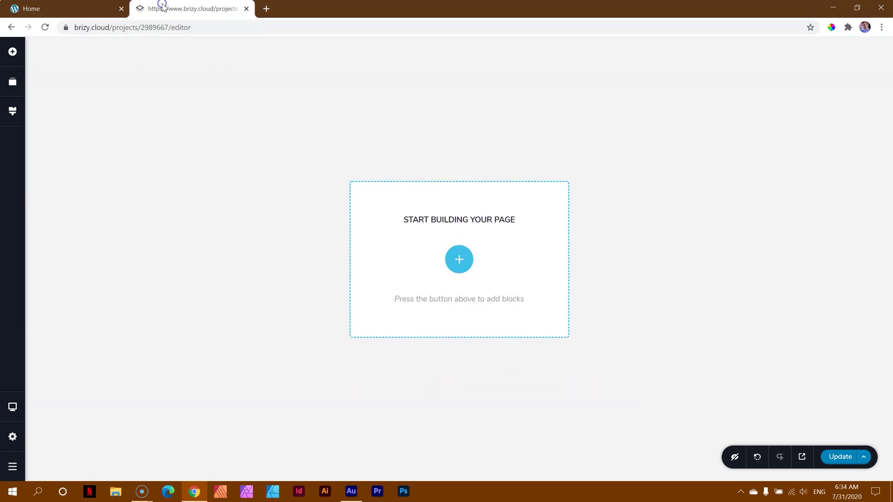
pyautogui.click(92, 10)
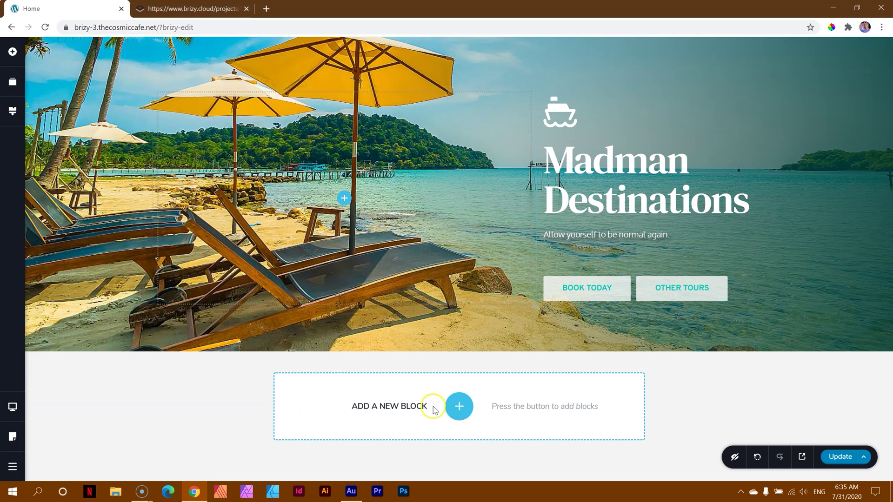
pyautogui.click(459, 406)
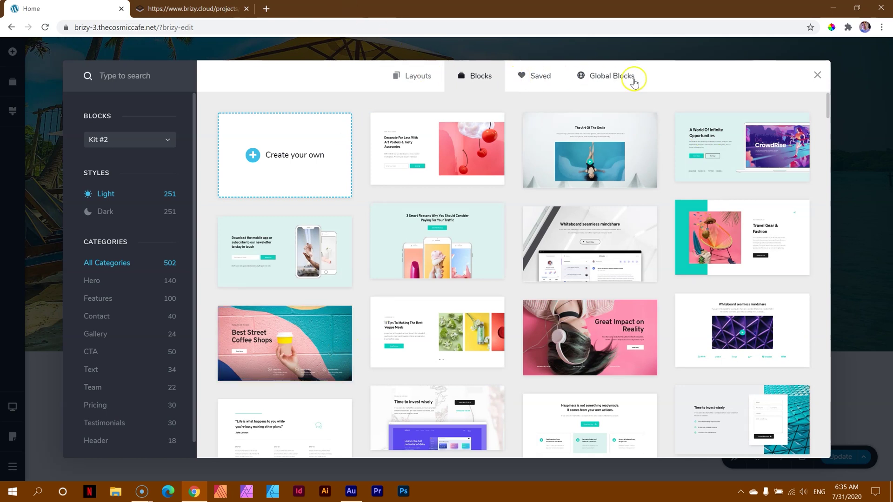
pyautogui.click(420, 81)
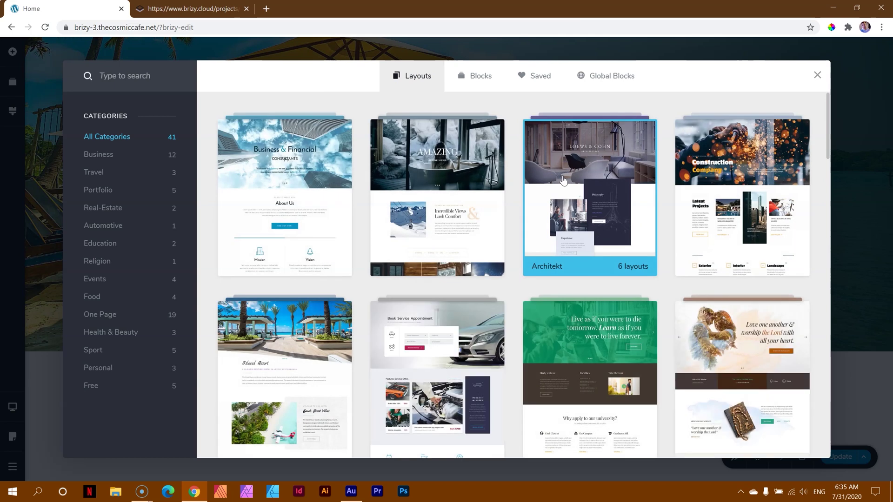
pyautogui.click(554, 73)
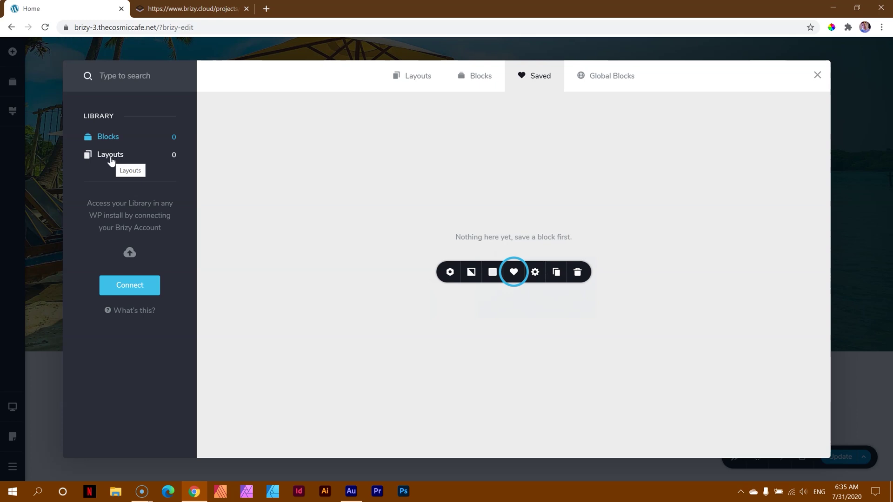
# Step: Try Connect, then close the library modal to return to the hero block
pyautogui.click(144, 289)
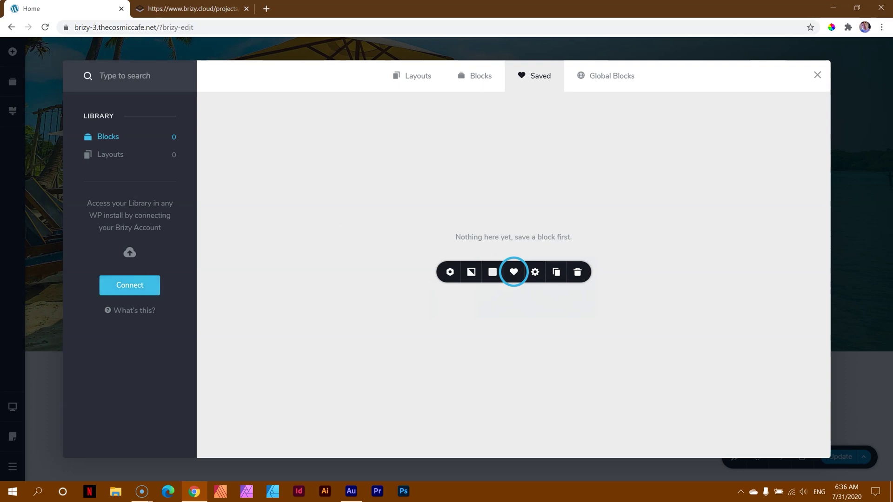
pyautogui.click(818, 75)
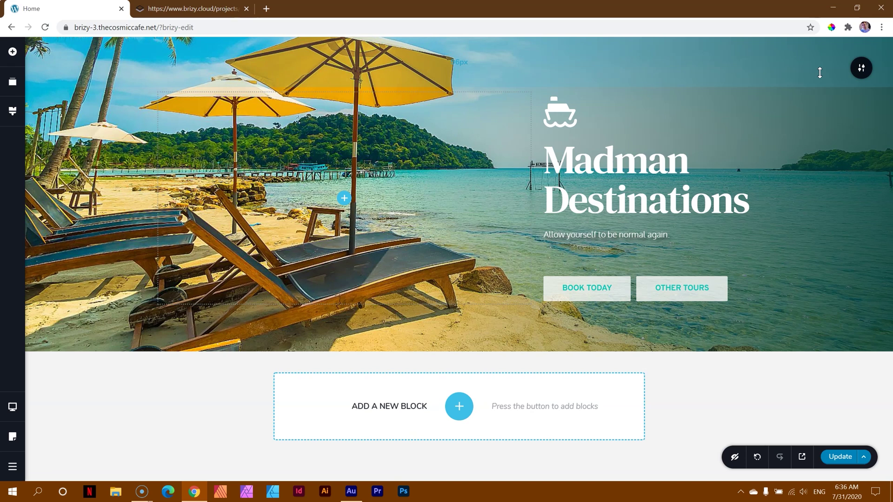
# Step: Save the hero block with its heart Save icon, skipping the Brizy Cloud connect prompt
pyautogui.click(861, 68)
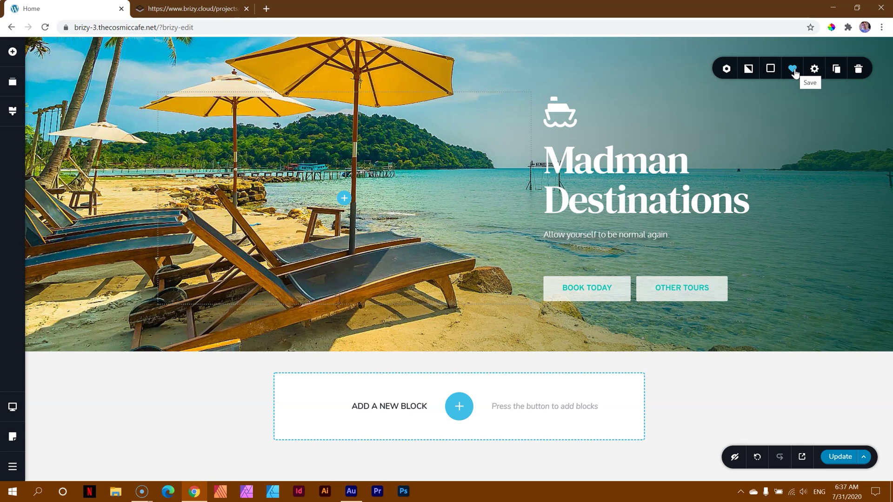
pyautogui.click(793, 69)
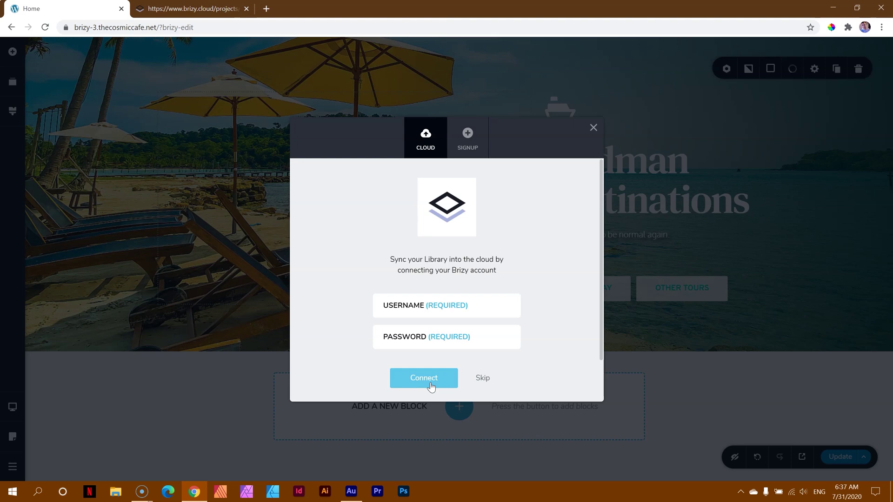
pyautogui.click(481, 378)
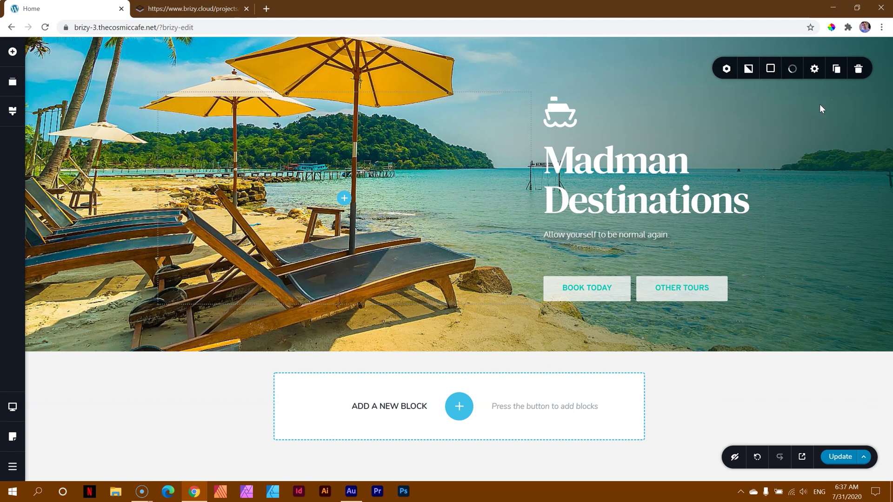
# Step: Show the Saved library, now listing the Madman Destinations block with Blocks at 1
pyautogui.click(459, 407)
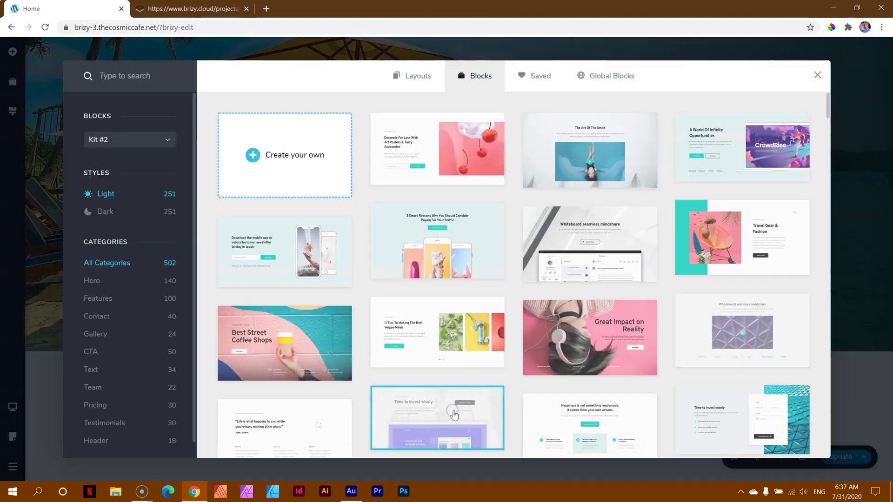
pyautogui.click(541, 76)
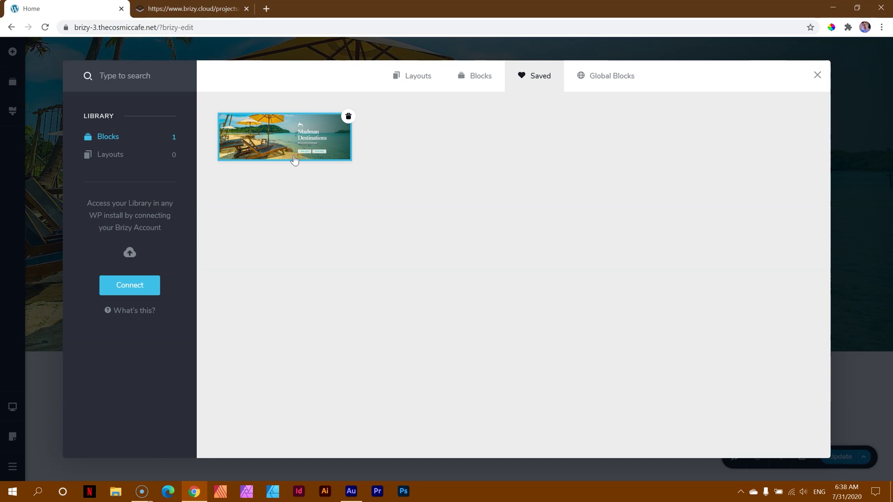
# Step: Delete the saved Madman Destinations block, returning Blocks to 0, and close the library
pyautogui.click(331, 150)
pyautogui.click(348, 117)
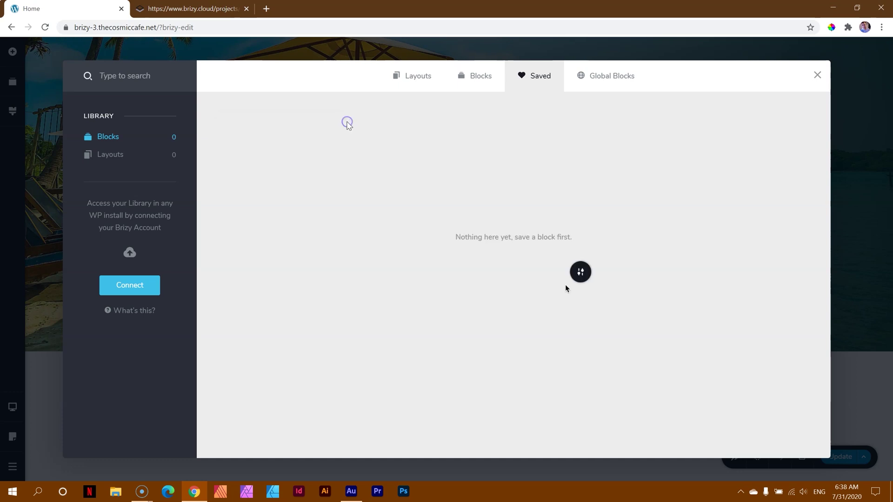
pyautogui.moveTo(579, 275)
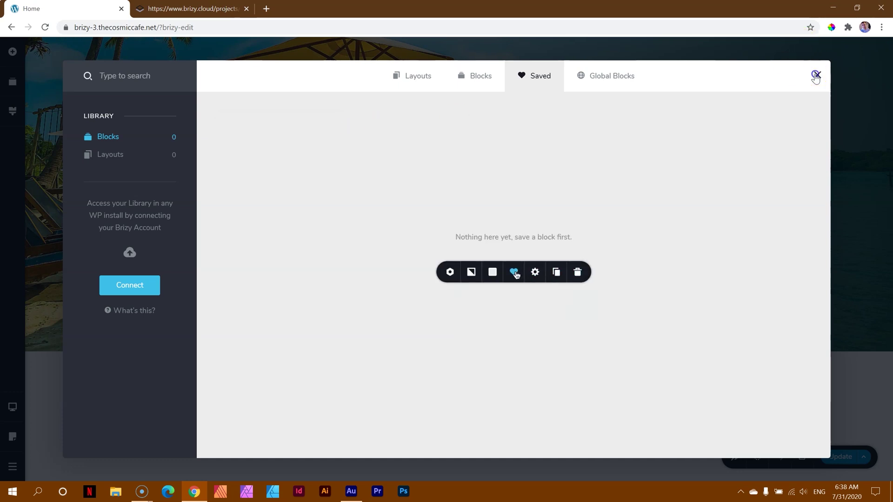
pyautogui.click(816, 75)
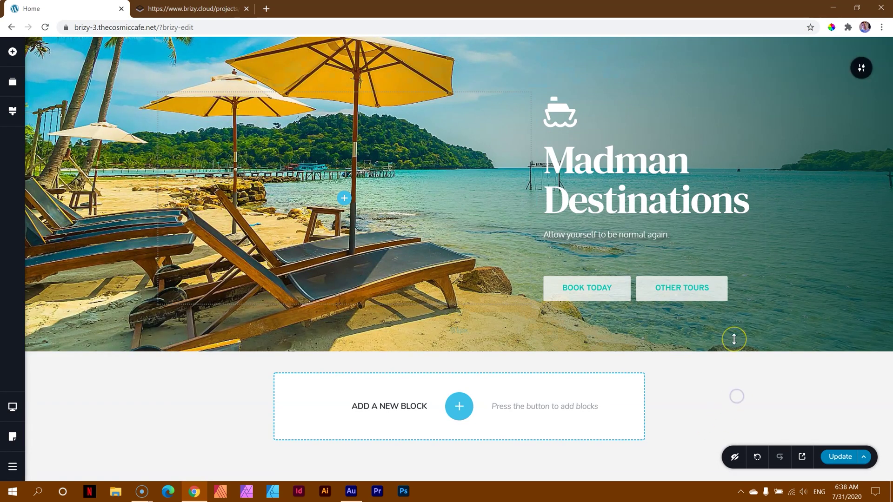
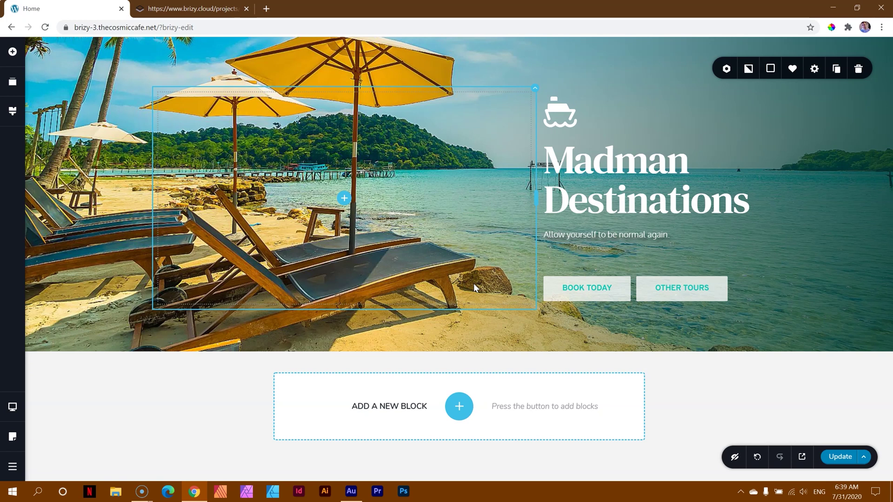
# Step: Open the Saved blocks library and connect it to a Brizy account by entering the account username
pyautogui.click(460, 408)
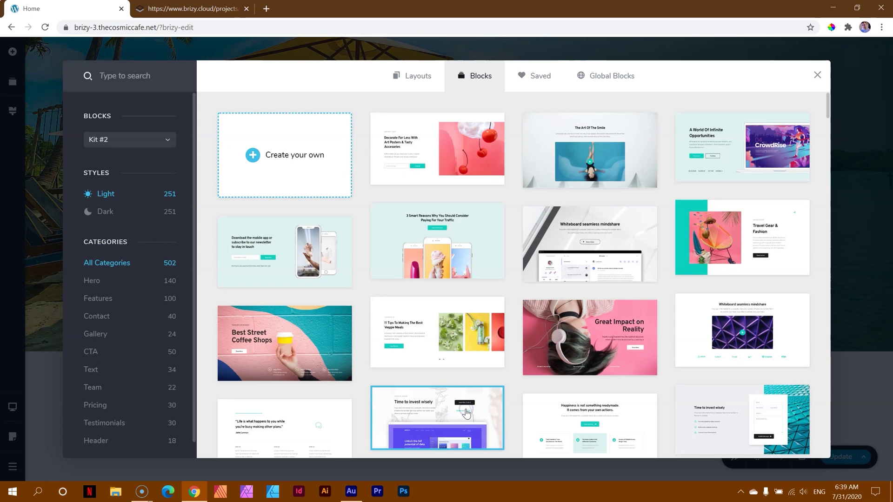
pyautogui.click(542, 77)
pyautogui.click(130, 288)
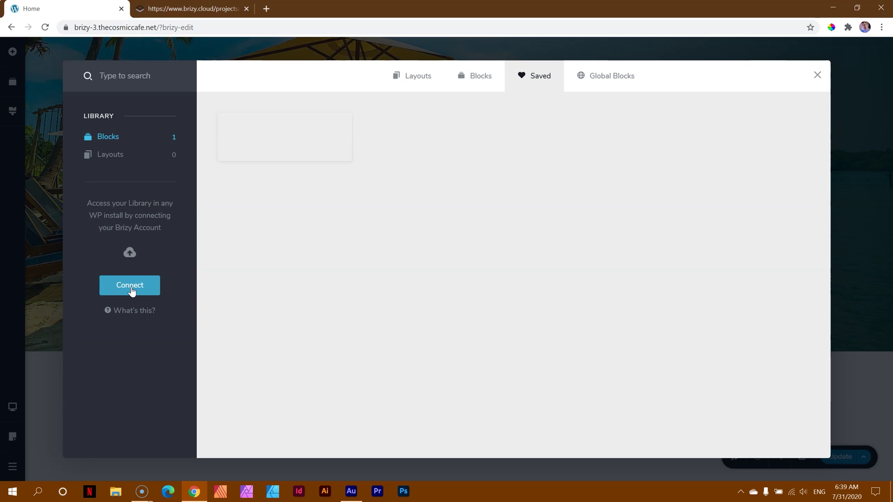
pyautogui.click(130, 286)
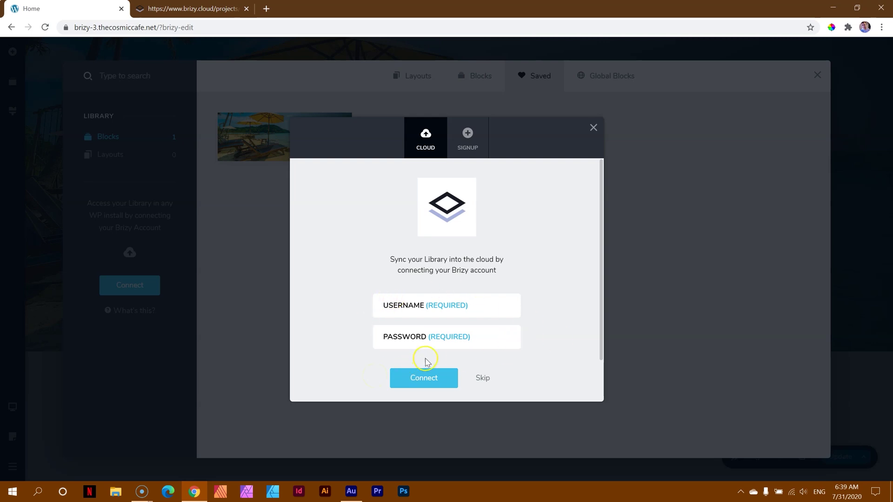
pyautogui.click(434, 305)
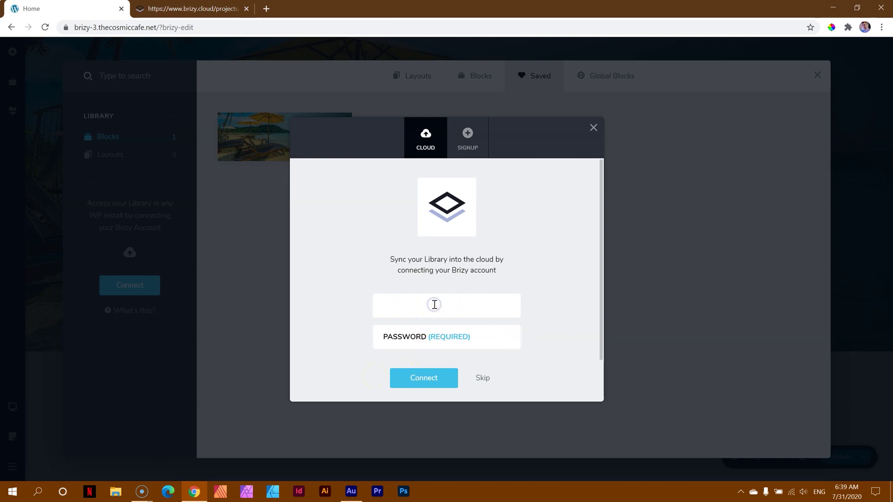
pyautogui.write('owr')
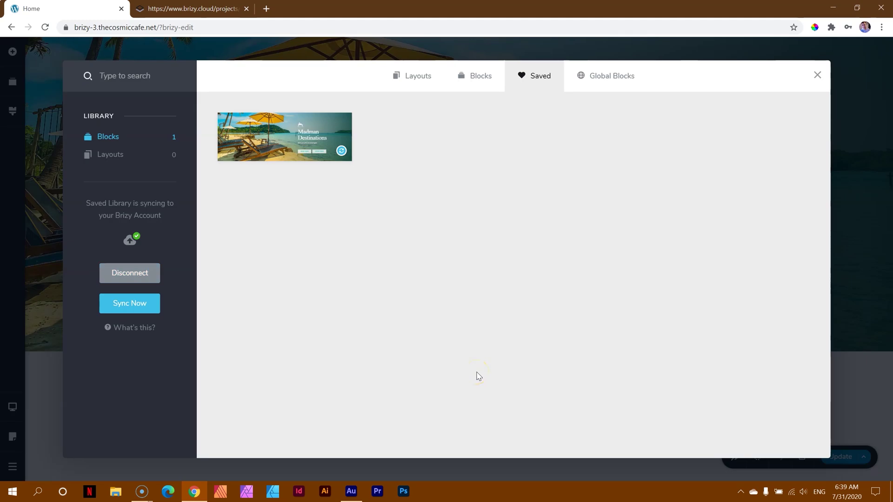
# Step: Sync the saved Madman Destinations block to the cloud until it shows the green check, then close the library
pyautogui.click(113, 310)
pyautogui.click(136, 307)
pyautogui.click(131, 282)
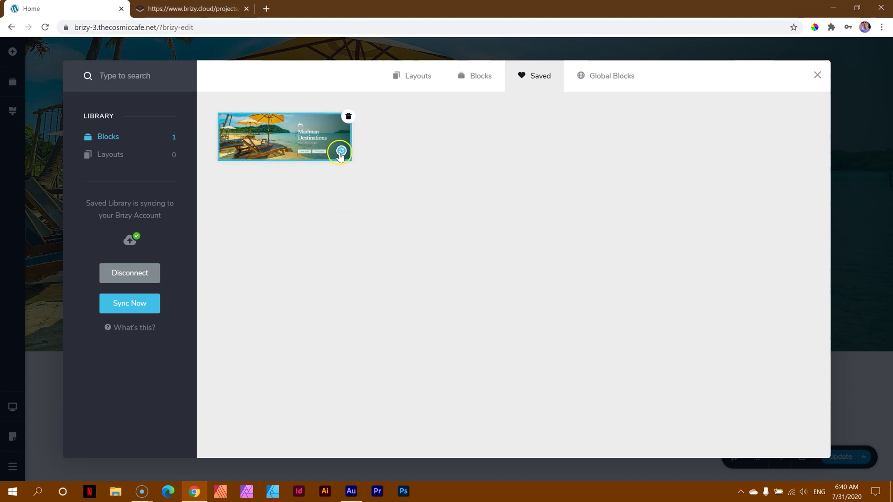
pyautogui.click(343, 215)
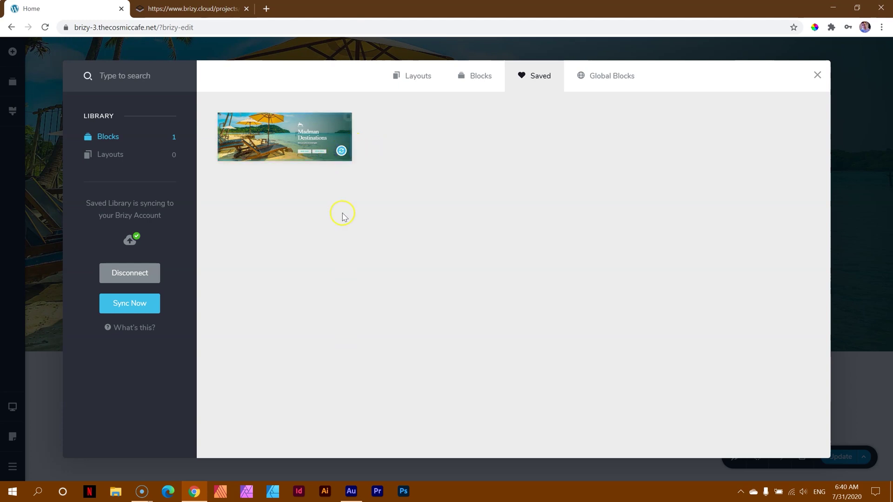
pyautogui.click(343, 153)
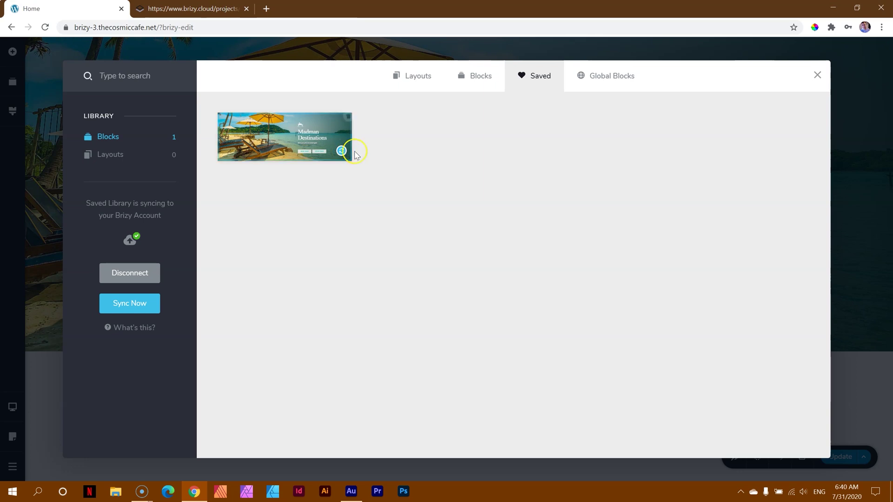
pyautogui.click(136, 308)
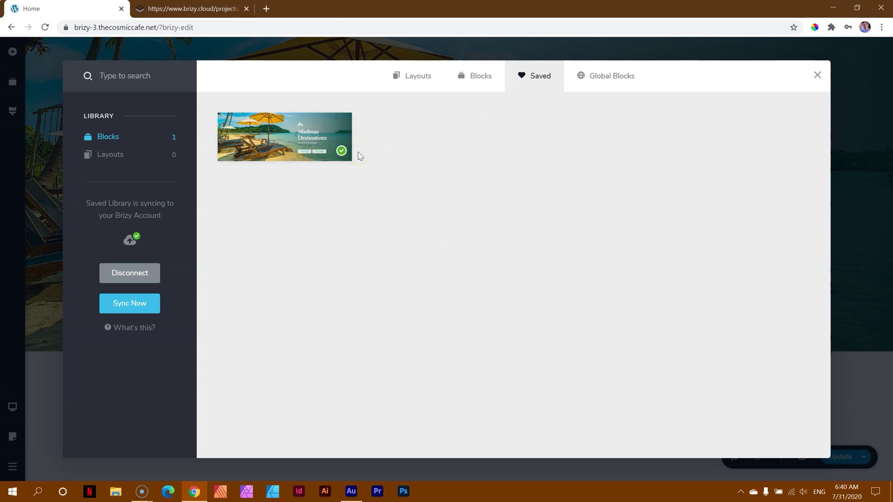
pyautogui.click(817, 75)
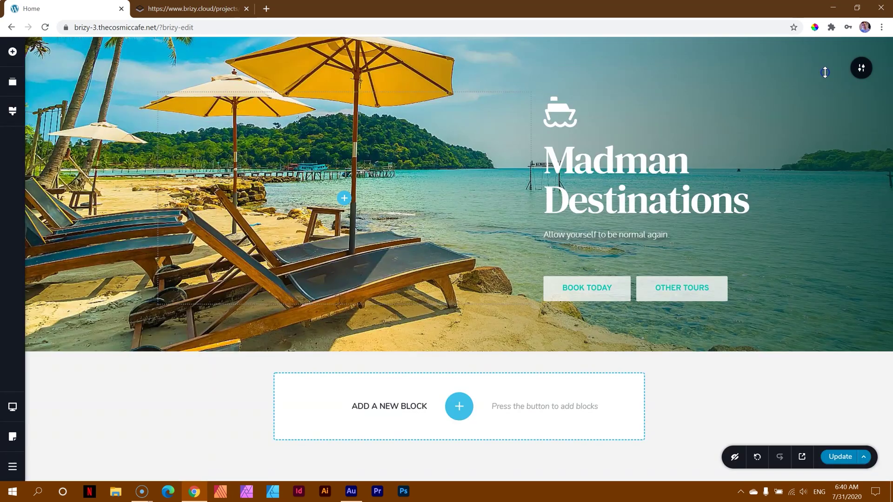
# Step: Insert the Best Street Coffee Shops block and save that section to the library
pyautogui.click(459, 405)
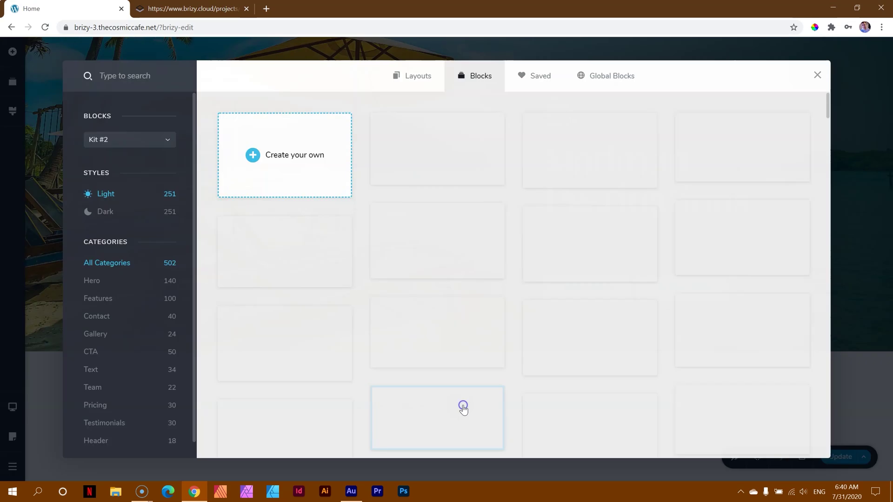
pyautogui.click(302, 334)
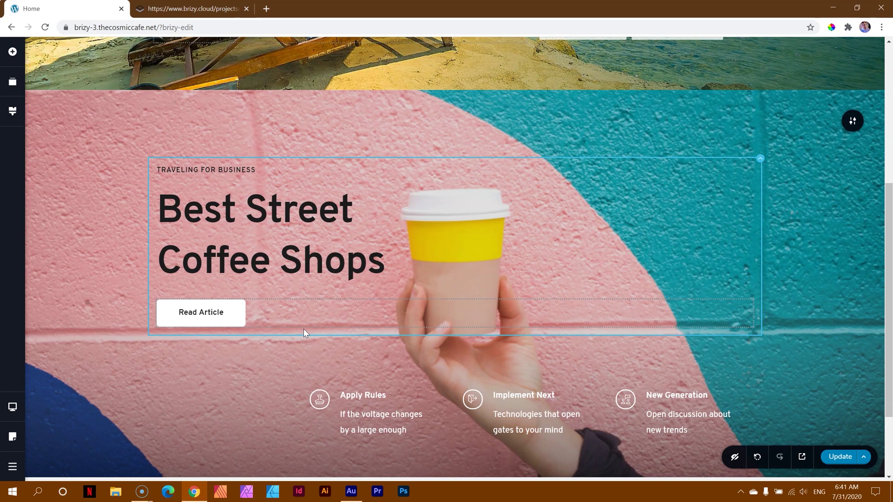
pyautogui.click(851, 122)
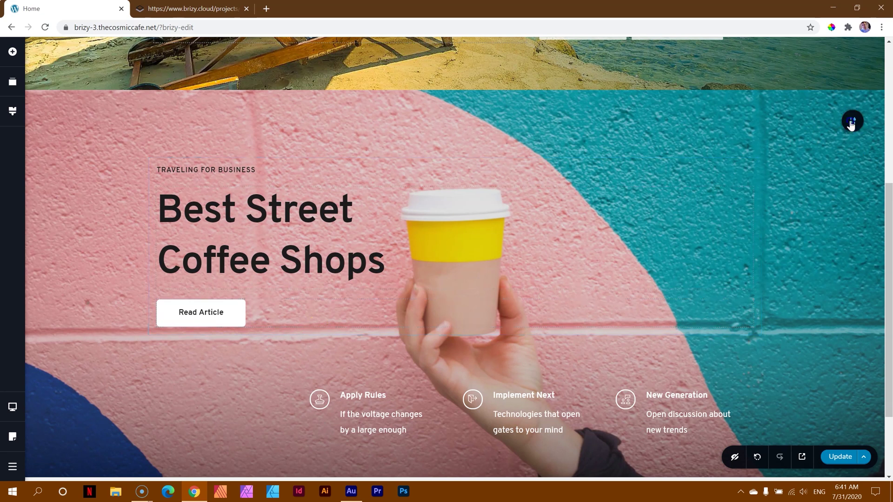
pyautogui.click(784, 122)
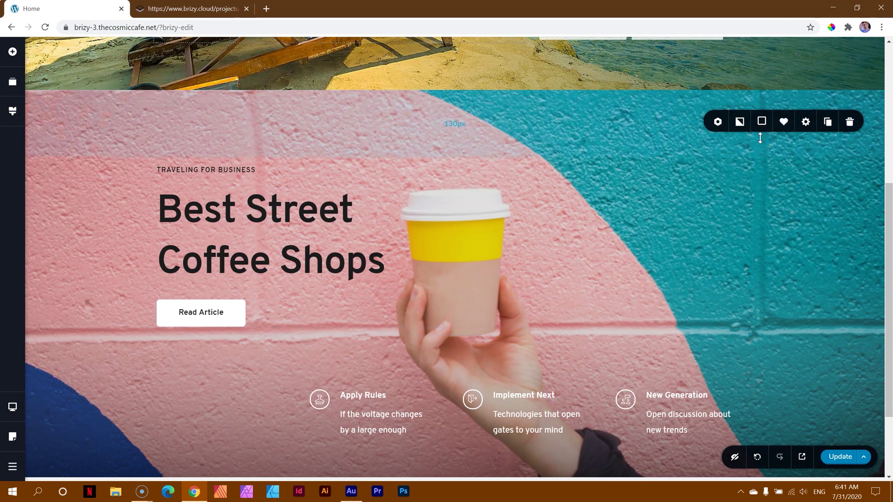
# Step: Show the Saved blocks, now listing Madman Destinations and Best Street Coffee Shops
pyautogui.scroll(-3, 759, 216)
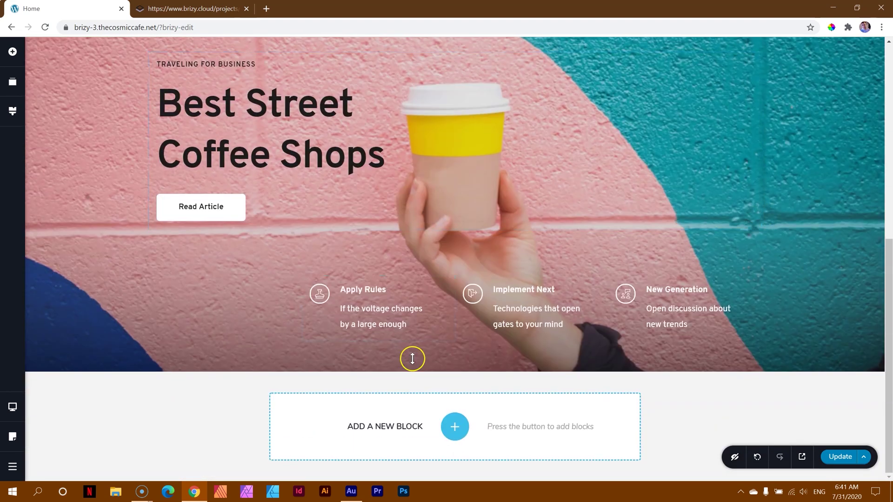
pyautogui.click(447, 431)
pyautogui.click(535, 78)
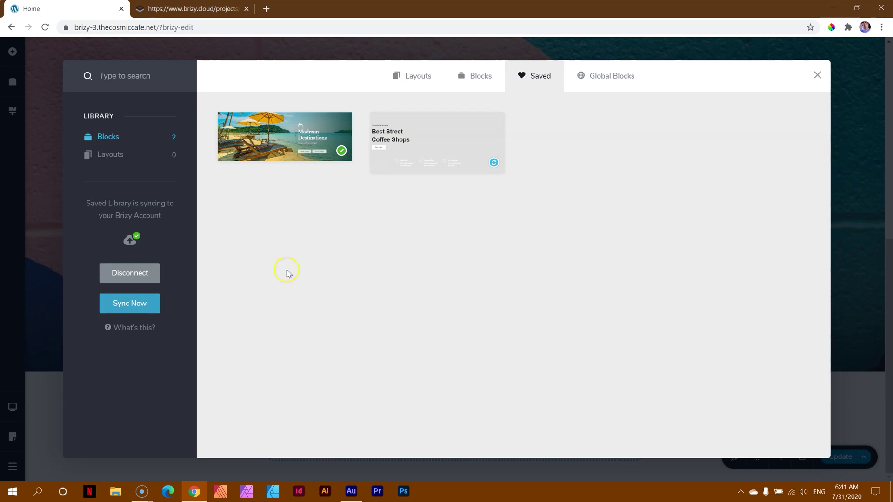
# Step: Sync the Best Street Coffee Shops block to the cloud, then go to the brizy.cloud project editor
pyautogui.click(127, 307)
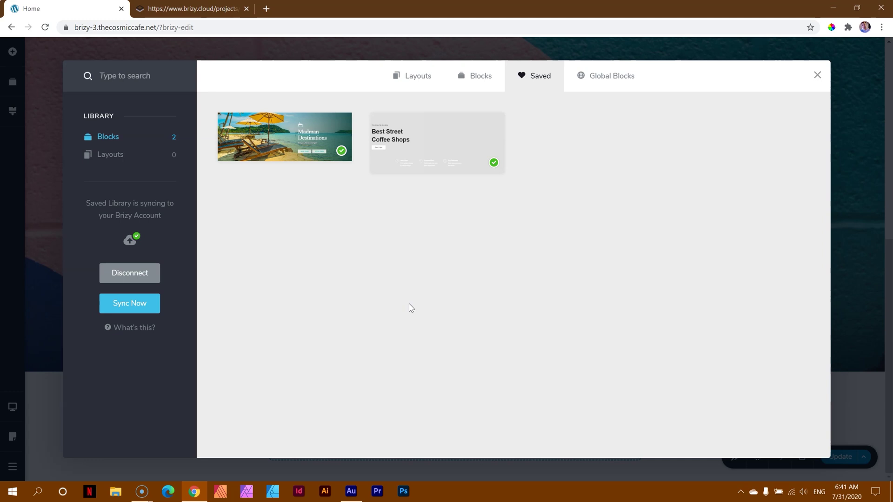
pyautogui.moveTo(389, 159)
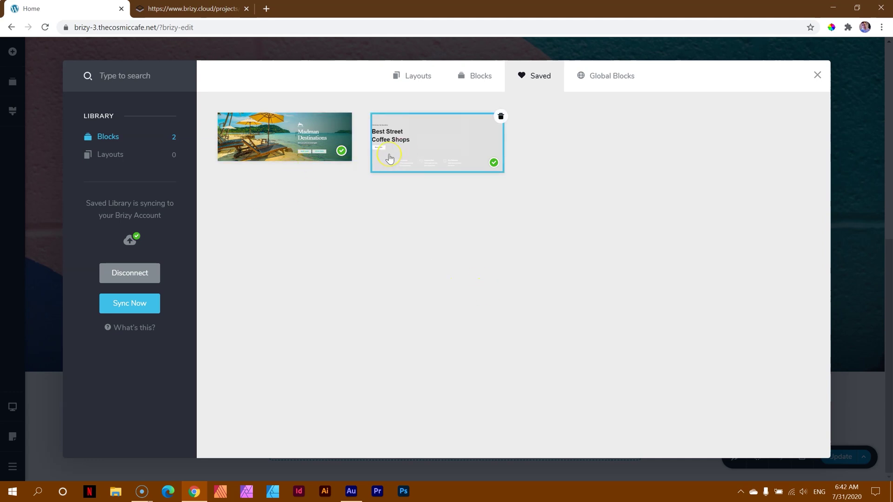
pyautogui.click(417, 163)
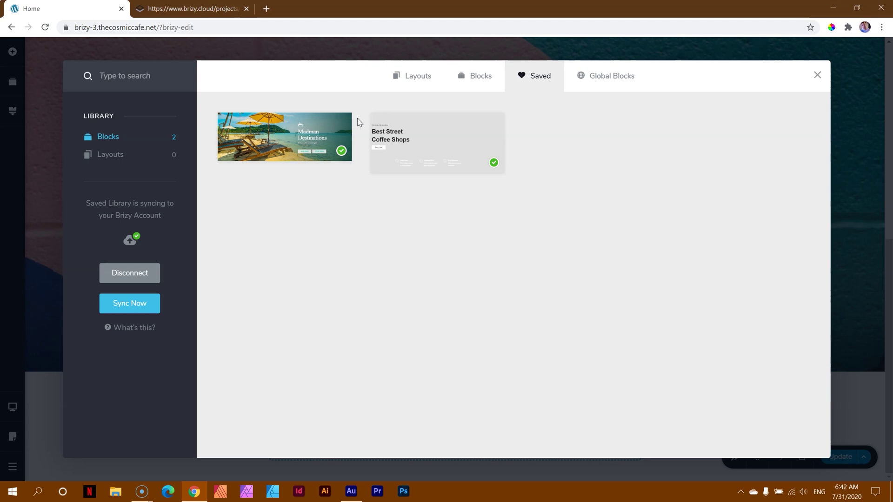
pyautogui.click(190, 7)
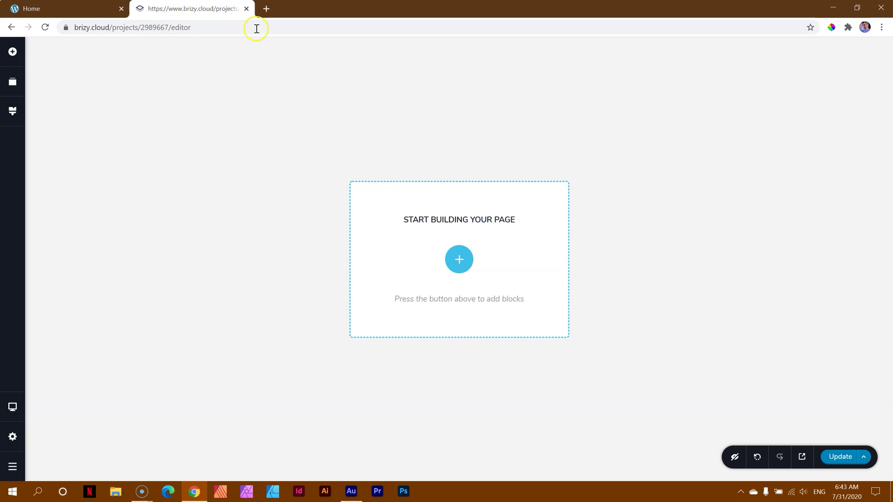
# Step: Add the Madman Destinations hero from the Saved blocks to the empty cloud page
pyautogui.click(458, 259)
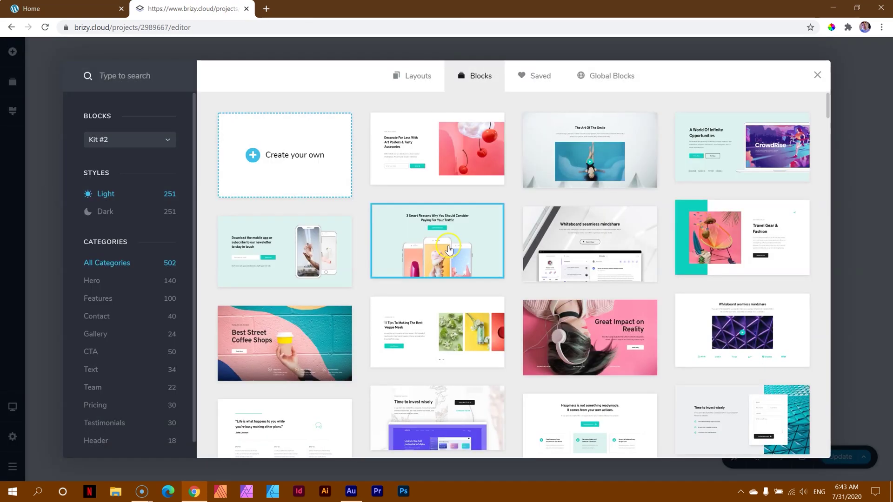
pyautogui.click(540, 79)
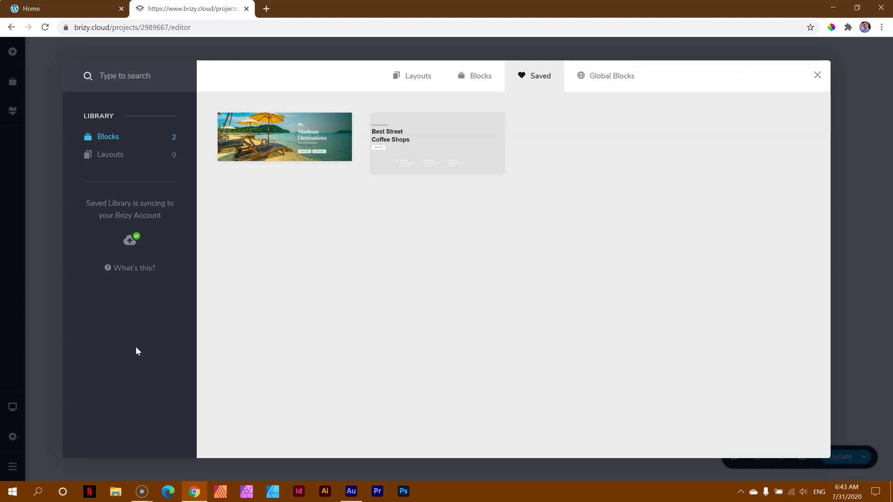
pyautogui.click(273, 127)
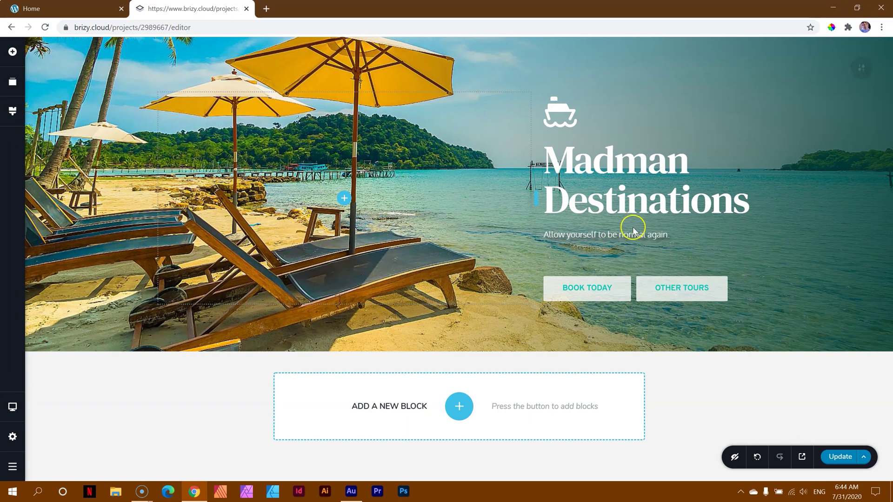
# Step: Check the WordPress tab, then return and save the cloud page with Update
pyautogui.click(47, 6)
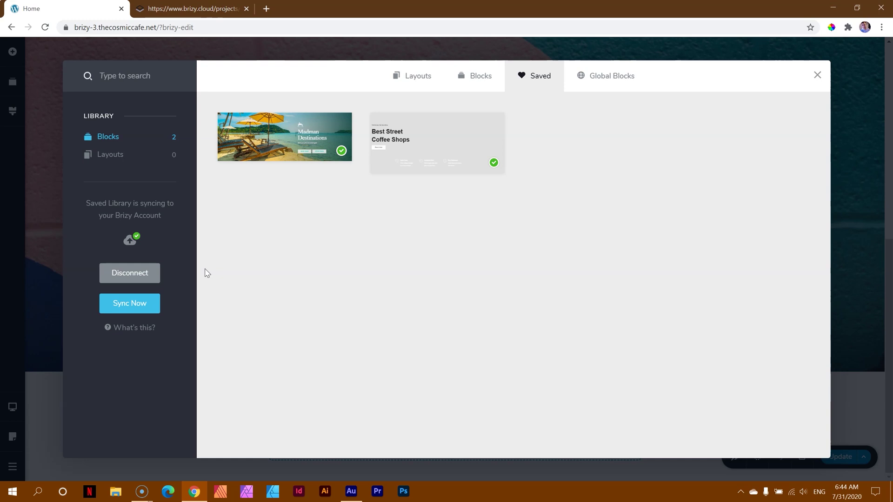
pyautogui.click(205, 10)
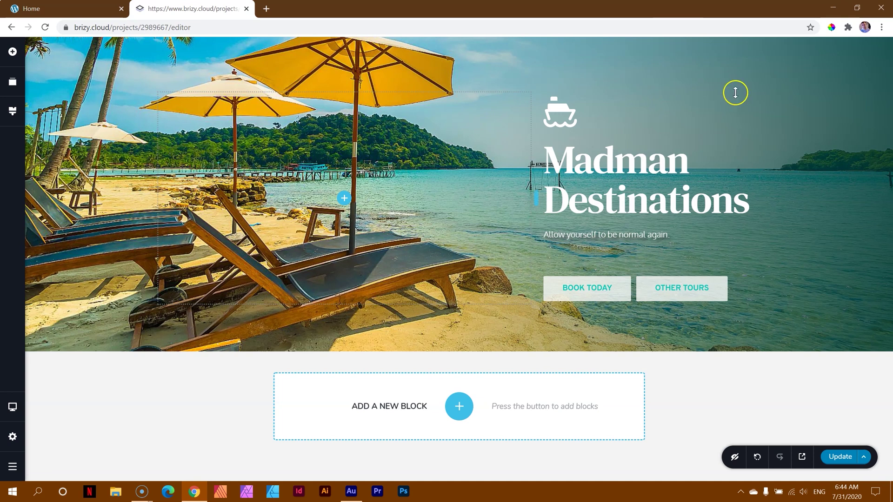
pyautogui.click(842, 456)
pyautogui.click(15, 467)
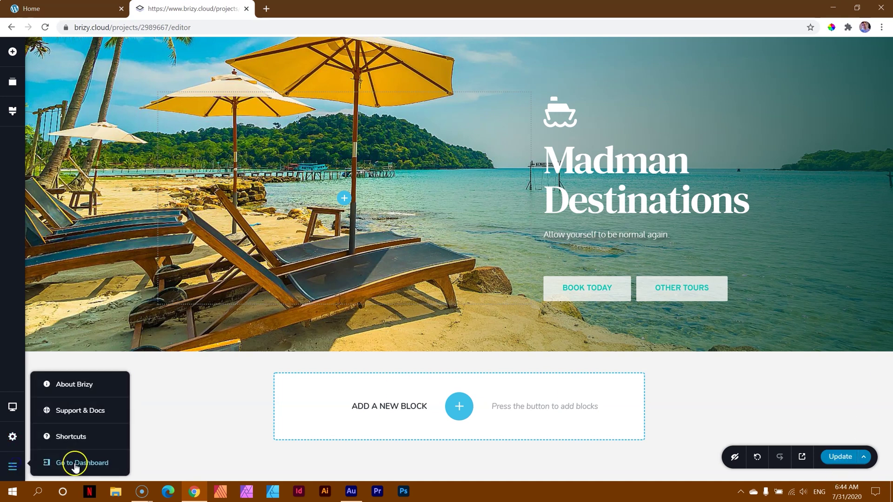
# Step: From the dashboard, open the 2020 Guide project and show its Saved blocks library
pyautogui.click(70, 465)
pyautogui.scroll(-10, 221, 314)
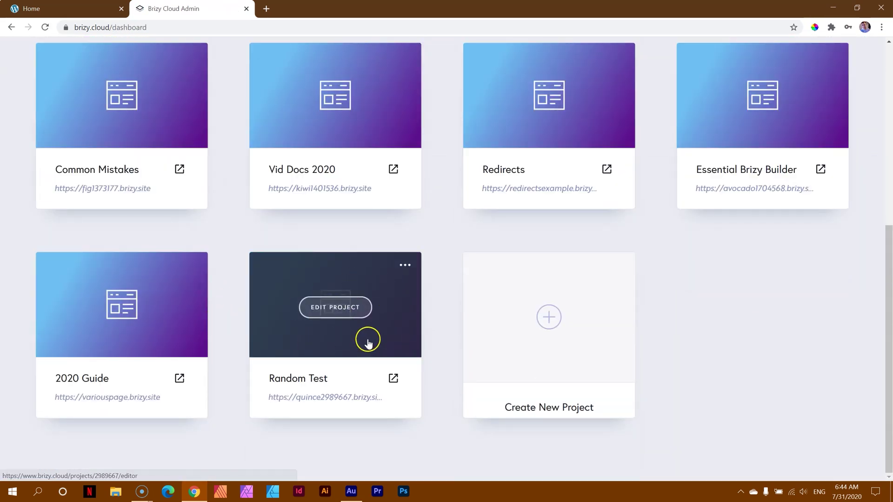
pyautogui.click(122, 309)
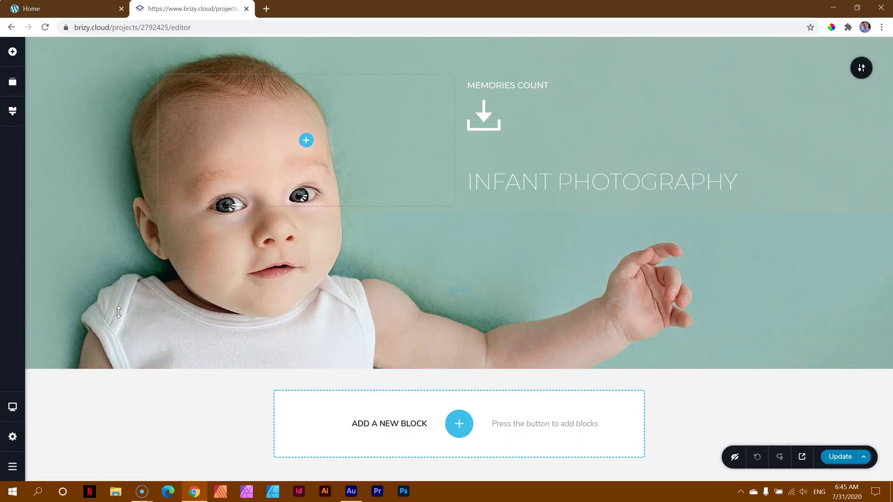
pyautogui.click(458, 424)
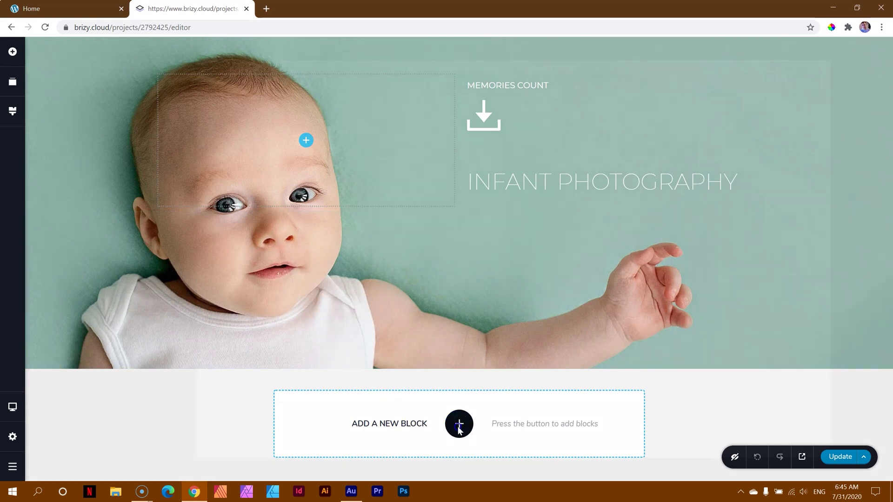
pyautogui.click(549, 72)
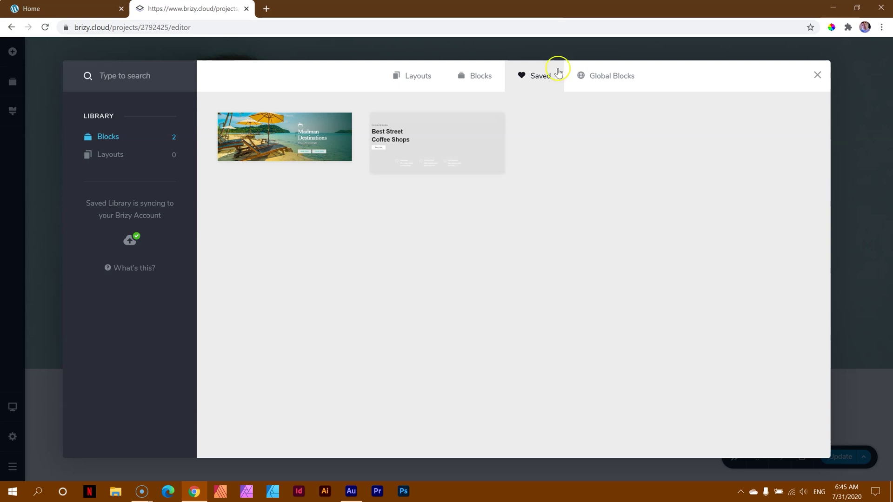
# Step: Close the library, switch to the Move Account workspace on the dashboard, and edit Move Test
pyautogui.click(817, 75)
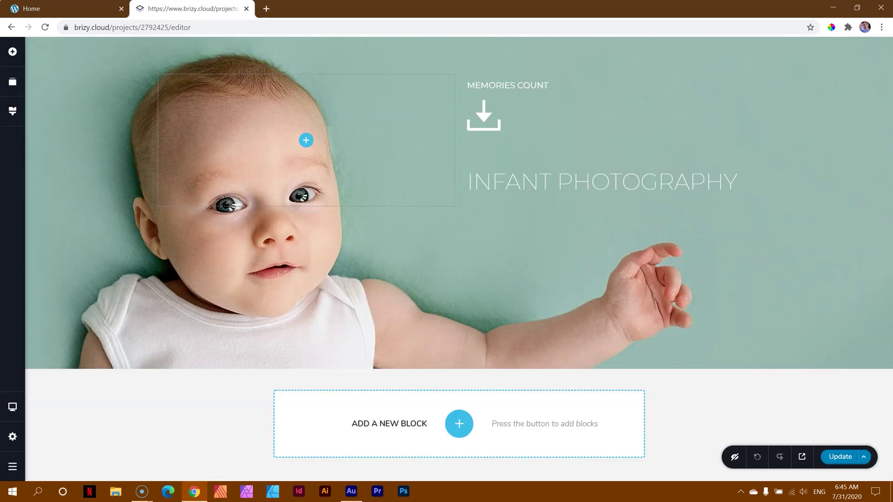
pyautogui.click(13, 467)
pyautogui.click(64, 465)
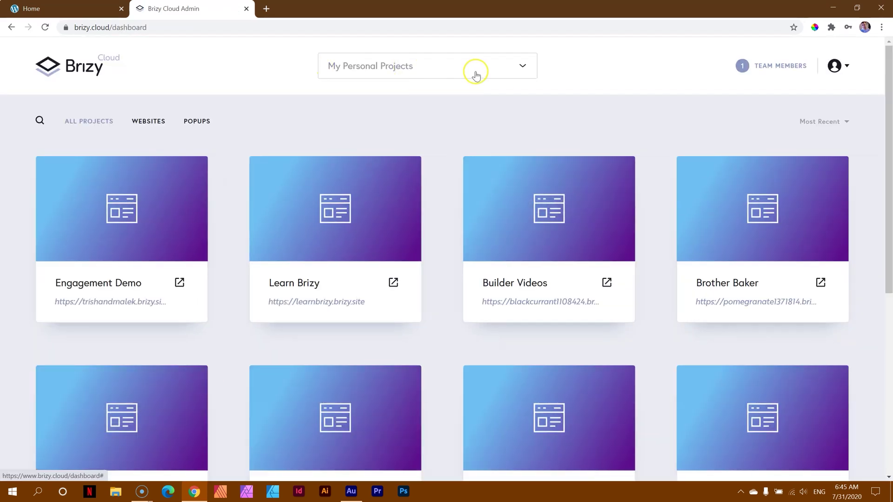
pyautogui.click(504, 67)
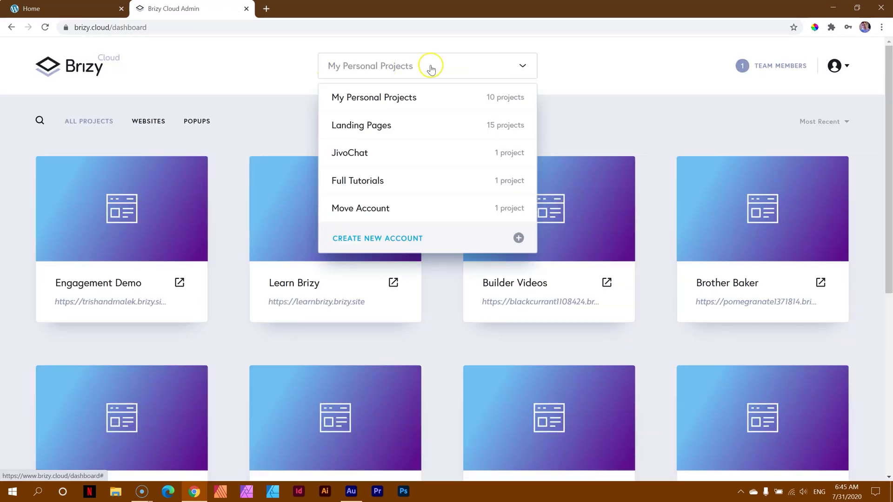
pyautogui.click(382, 208)
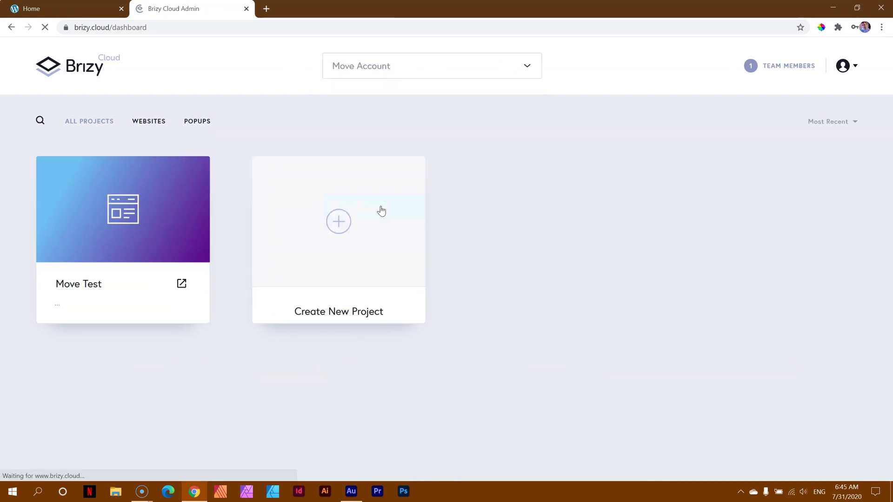
pyautogui.moveTo(168, 223)
pyautogui.click(131, 222)
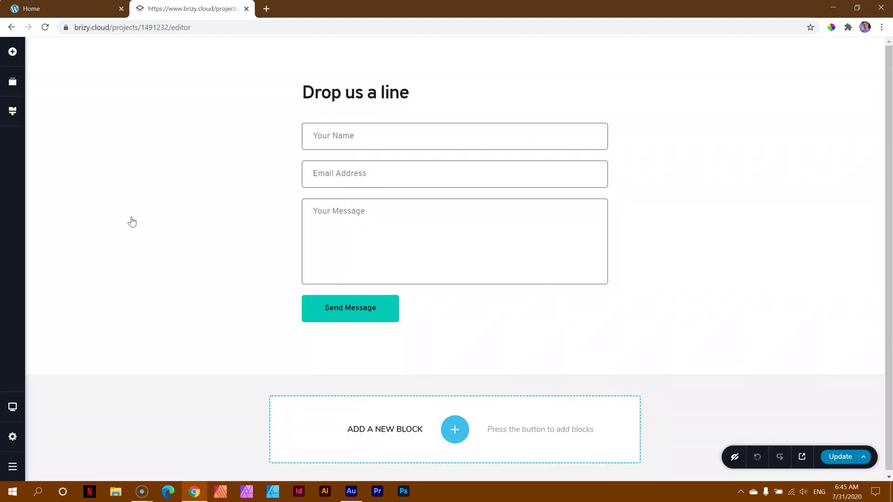
# Step: Show Move Test's Saved blocks, listing Madman Destinations and Best Street Coffee Shops
pyautogui.click(454, 429)
pyautogui.click(545, 82)
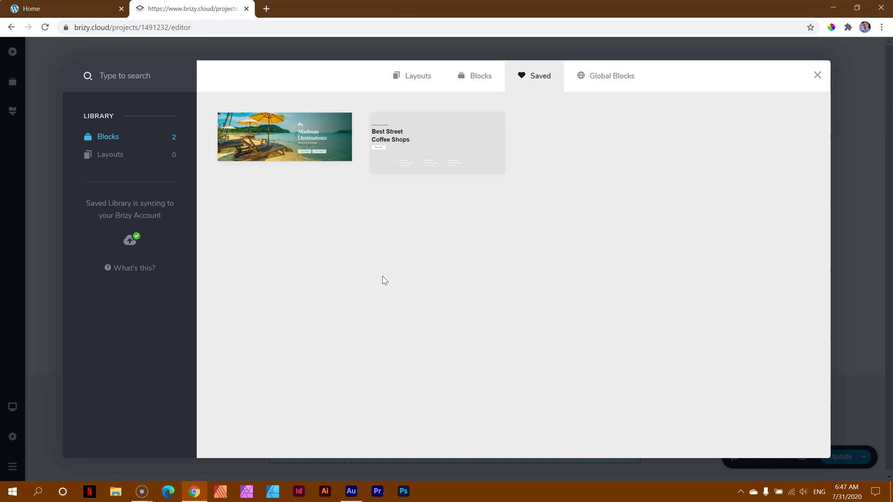
# Step: Delete the Best Street Coffee Shops block from the Saved library with its trash icon
pyautogui.click(432, 227)
pyautogui.click(393, 232)
pyautogui.click(401, 302)
pyautogui.moveTo(418, 132)
pyautogui.click(501, 121)
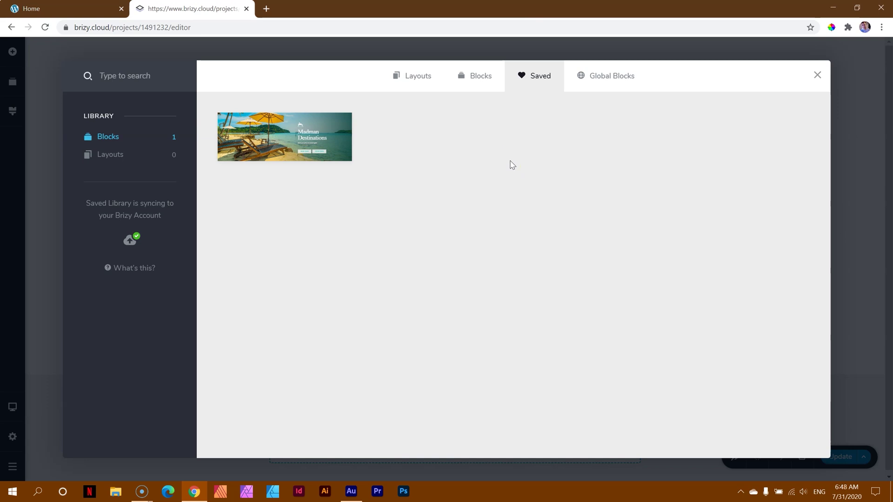
# Step: On the Home tab's WordPress editor, close the saved library and reload to show the Madman Destinations hero
pyautogui.click(73, 6)
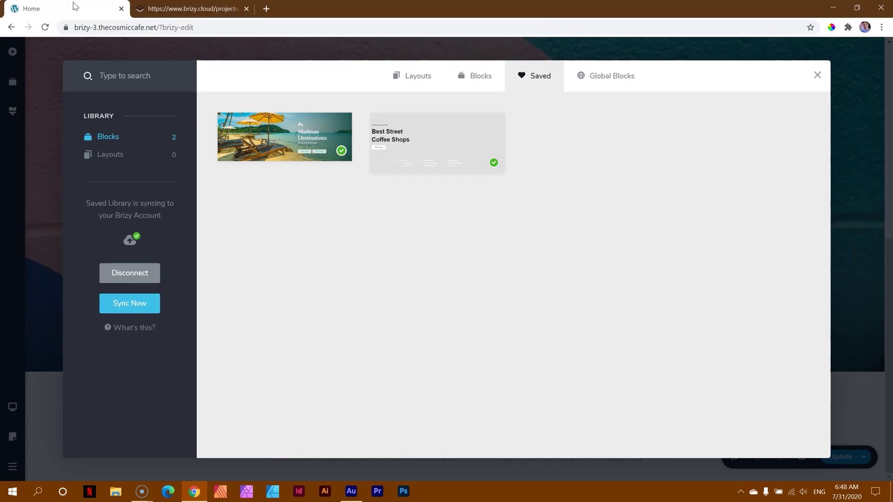
pyautogui.click(819, 75)
pyautogui.click(849, 453)
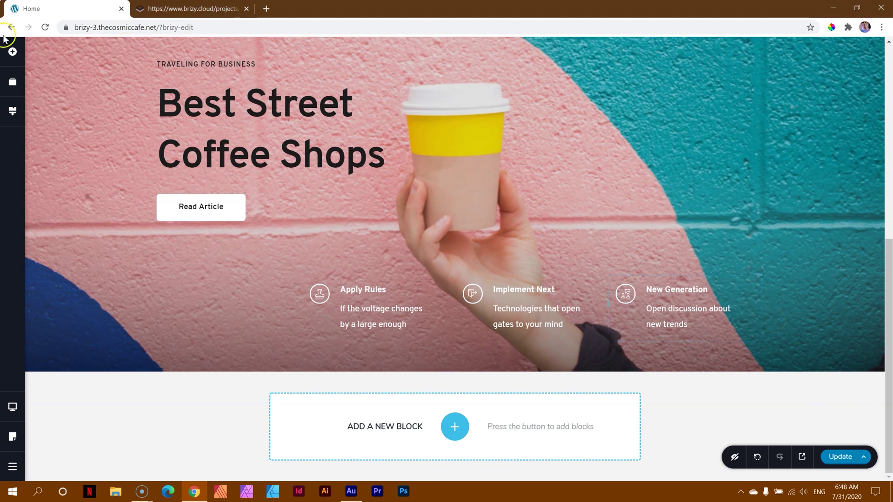
pyautogui.click(44, 27)
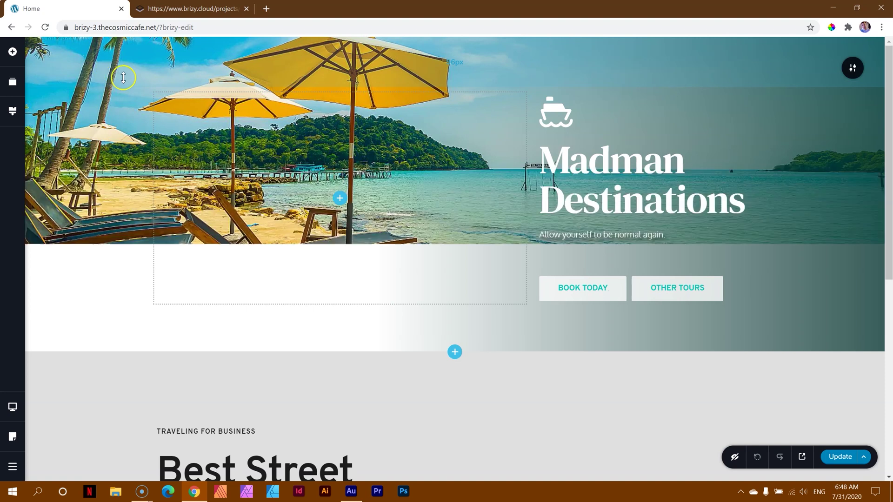
pyautogui.scroll(-8, 483, 358)
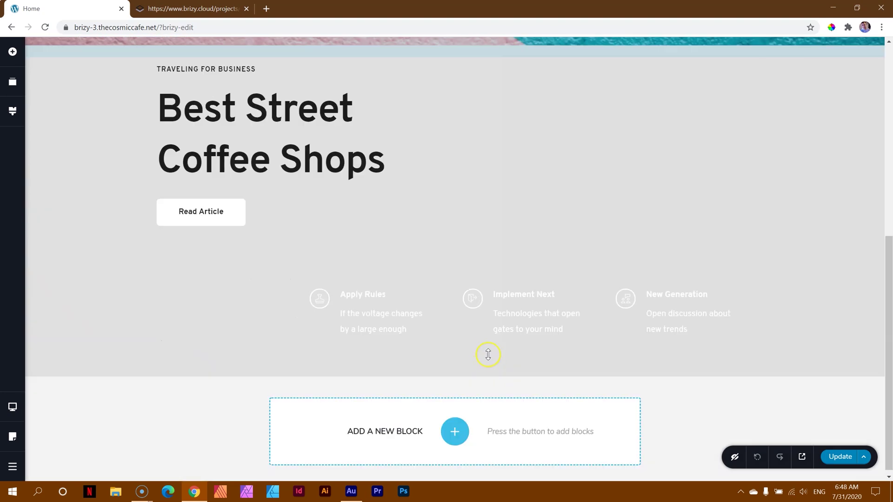
# Step: Confirm the WordPress page's Saved library lists only Madman Destinations, then go back to brizy.cloud
pyautogui.click(456, 430)
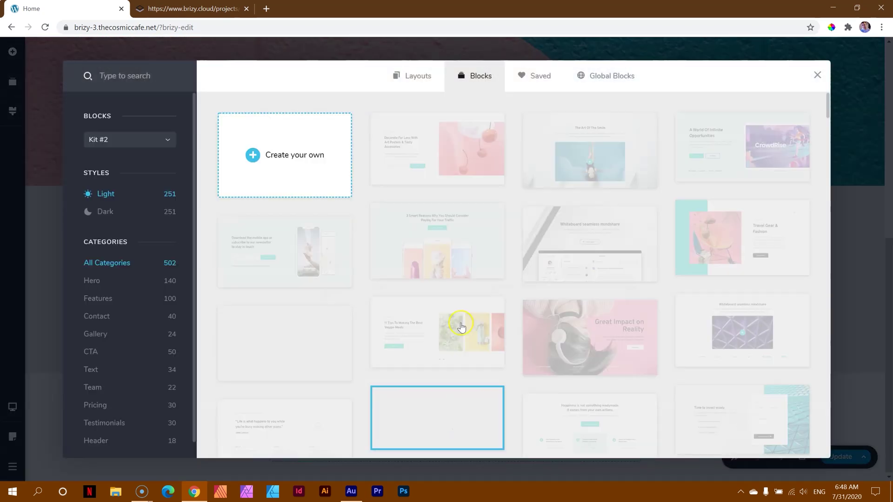
pyautogui.click(533, 77)
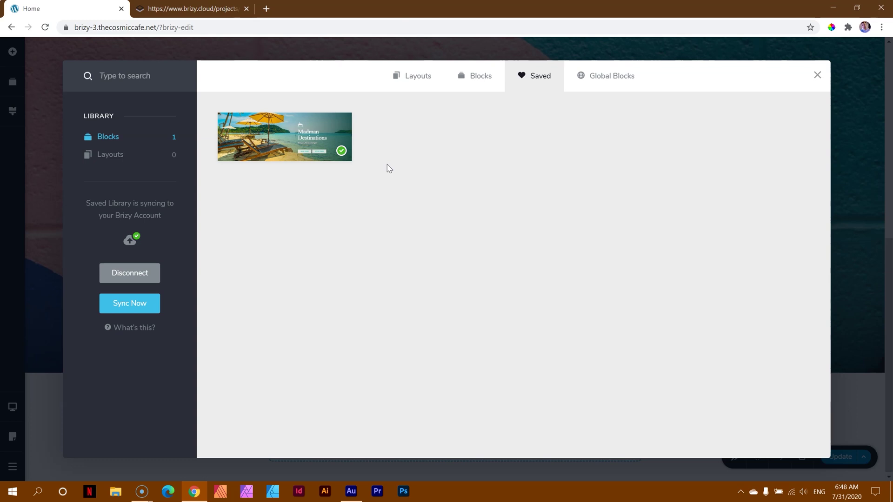
pyautogui.hotkey('ctrl', 'Tab')
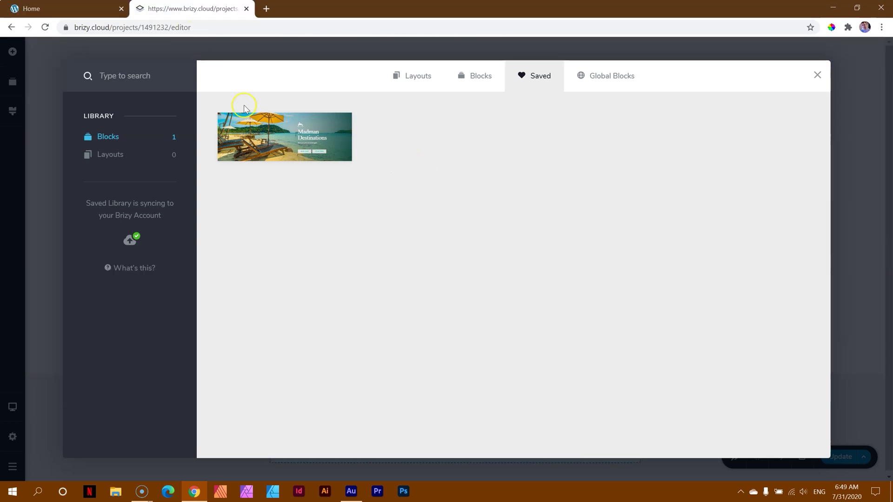
# Step: Delete Madman Destinations from the cloud saved library, then Sync Now in the WordPress editor
pyautogui.click(348, 117)
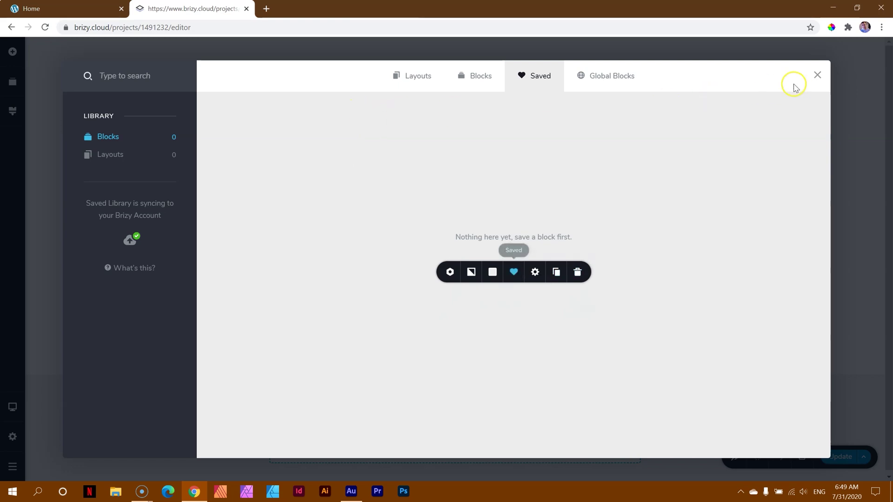
pyautogui.hotkey('ctrl', 'Tab')
pyautogui.click(142, 310)
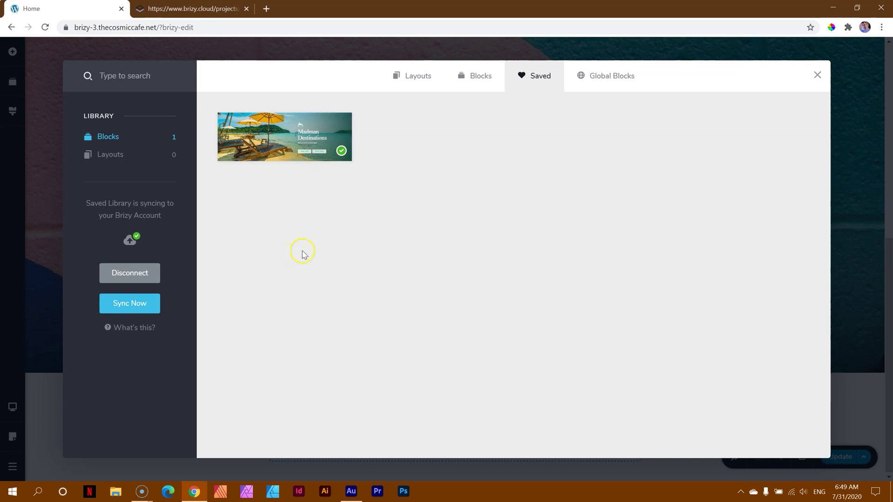
# Step: Reopen the WordPress page's Saved blocks tab to confirm it is empty after syncing
pyautogui.click(817, 75)
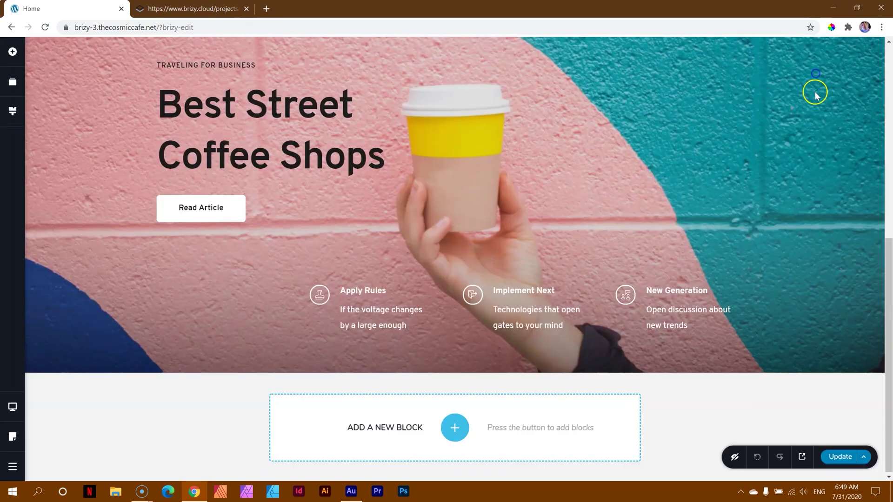
pyautogui.click(455, 427)
pyautogui.click(538, 84)
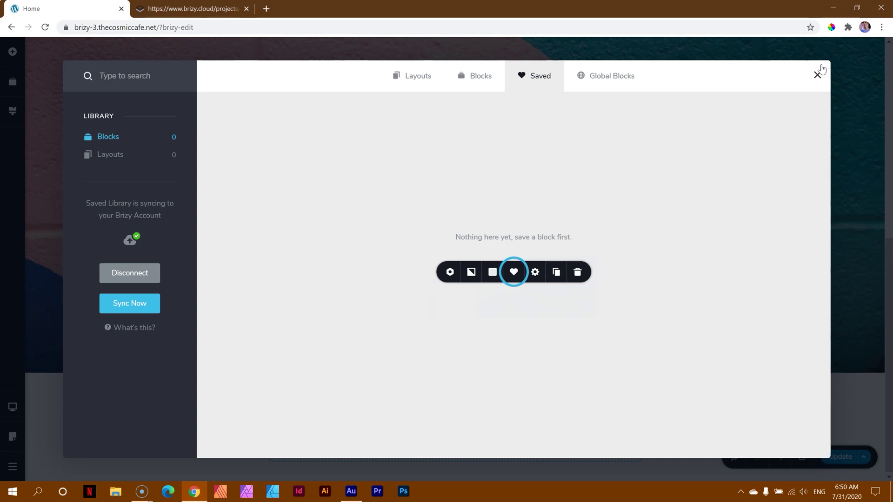
# Step: Close the empty saved library and open the block library showing Kit #2's 502 pre-made blocks
pyautogui.click(817, 75)
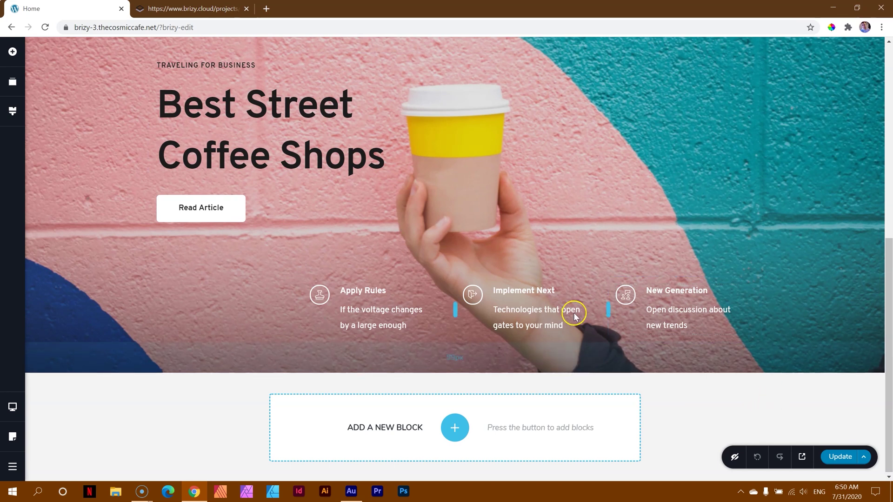
pyautogui.click(540, 343)
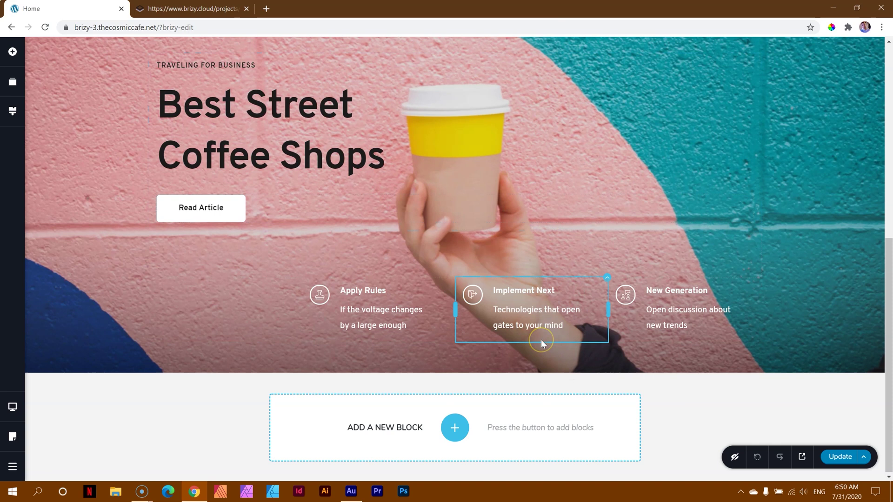
pyautogui.click(700, 386)
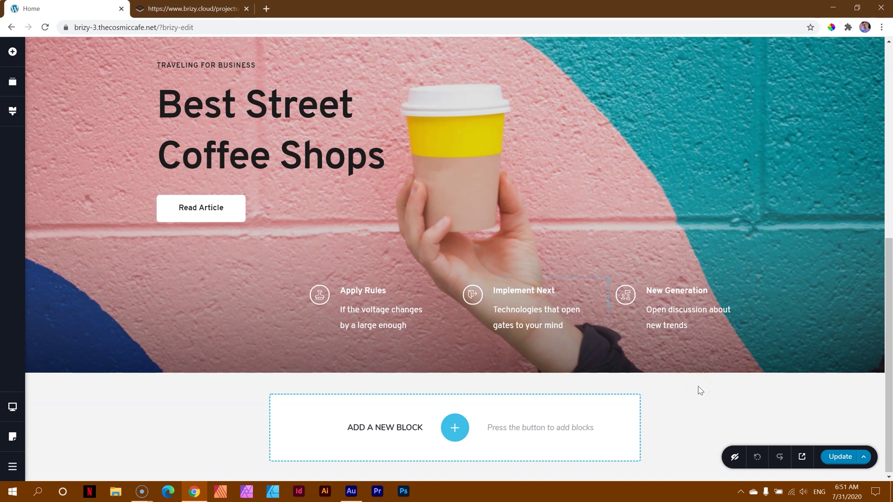
pyautogui.click(701, 391)
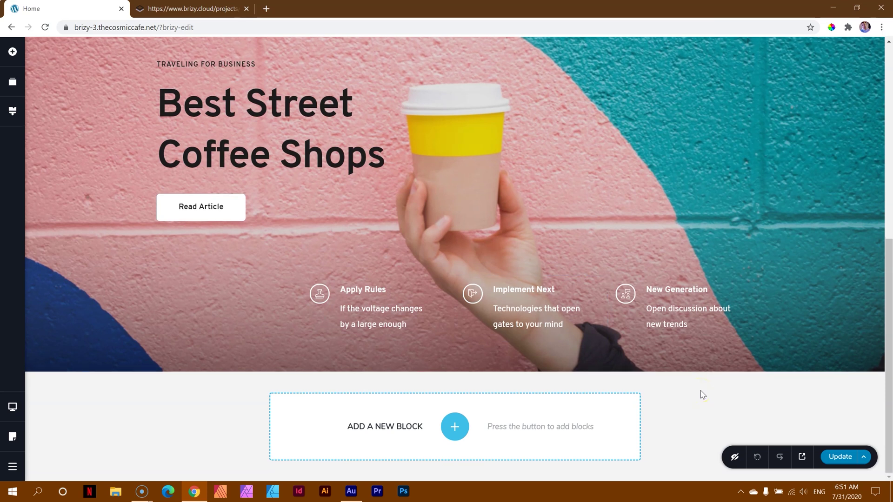
pyautogui.click(454, 426)
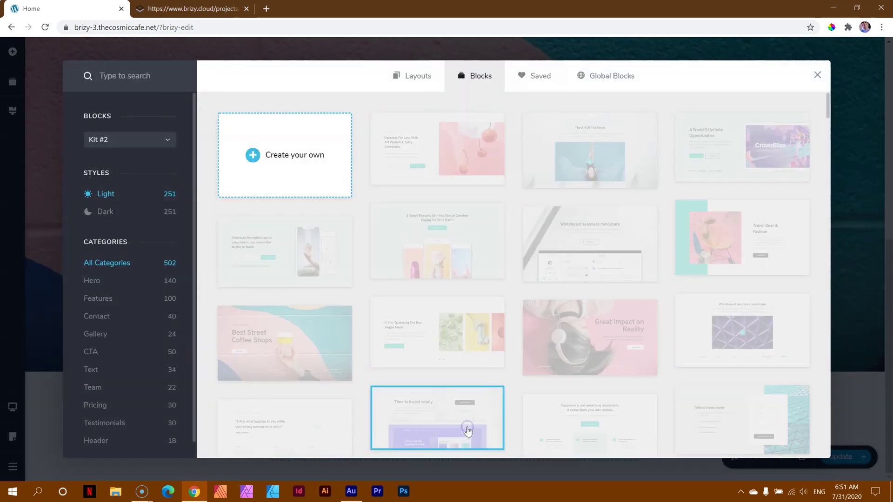
# Step: Insert the Travel Gear & Fashion block and bring up the Add Elements panel
pyautogui.click(743, 257)
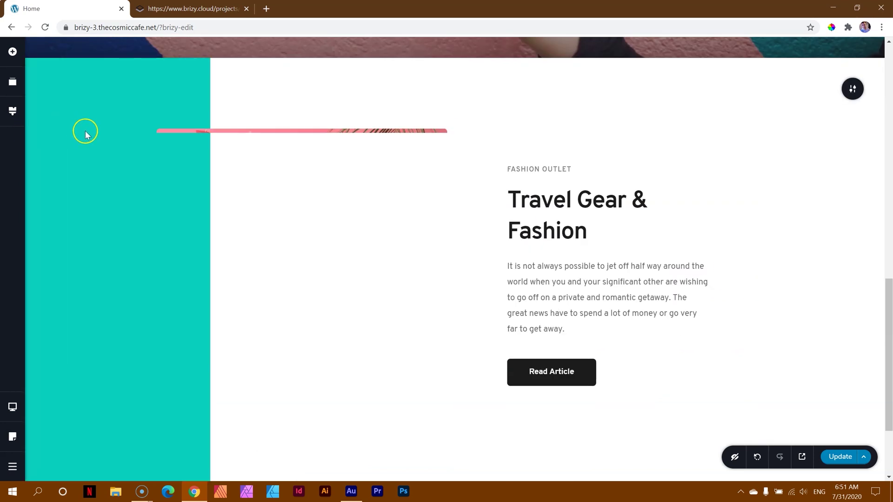
pyautogui.click(12, 51)
pyautogui.scroll(-5, 91, 200)
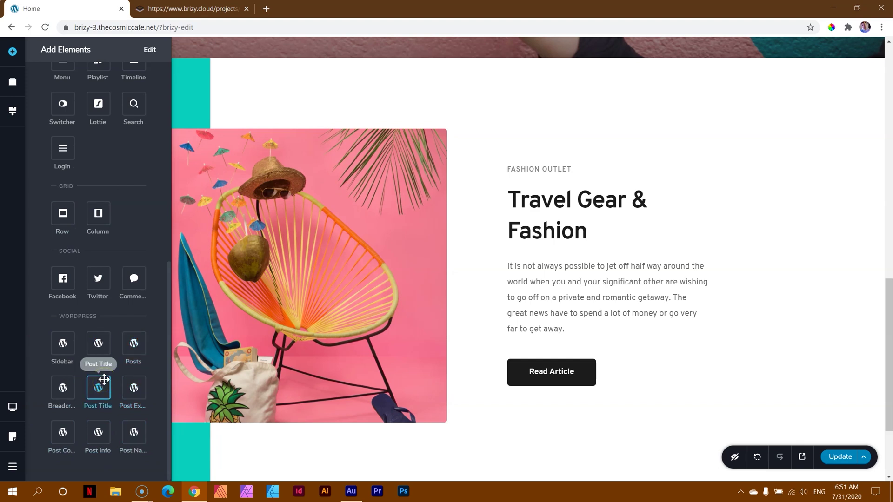
# Step: Place a Post Title reading 'Home' above Read Article and save the section as a block
pyautogui.moveTo(103, 379); pyautogui.dragTo(547, 362)
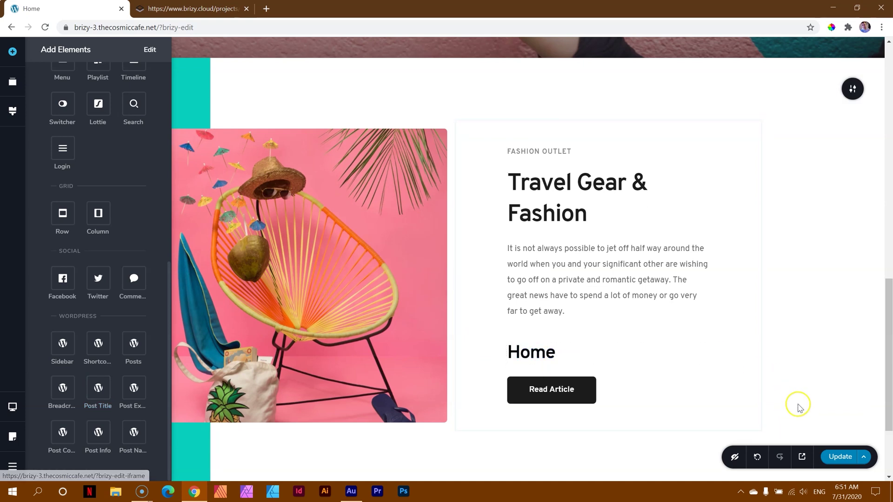
pyautogui.click(815, 330)
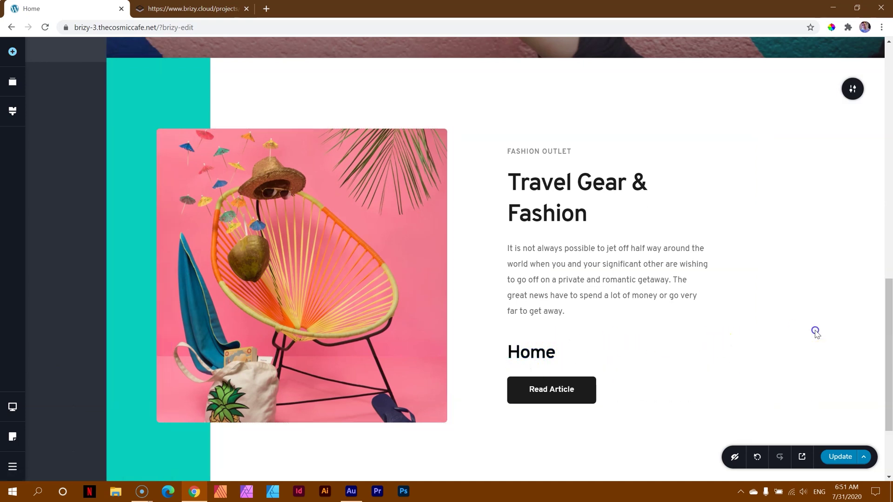
pyautogui.click(853, 457)
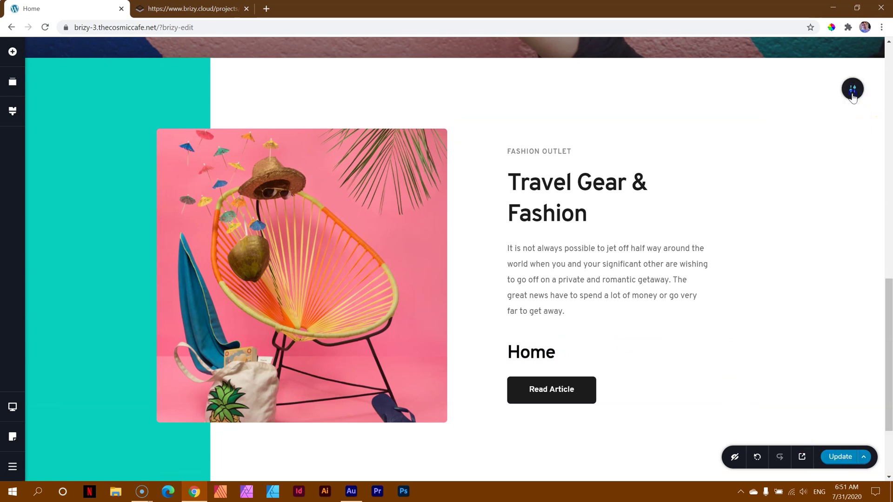
pyautogui.click(851, 89)
pyautogui.click(778, 90)
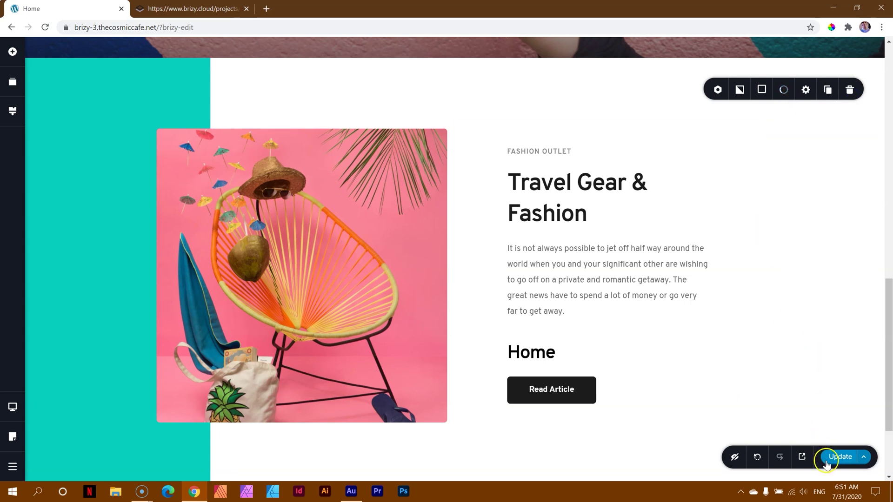
# Step: Update the page and sync the saved Travel Gear & Fashion block to the Brizy account
pyautogui.click(844, 458)
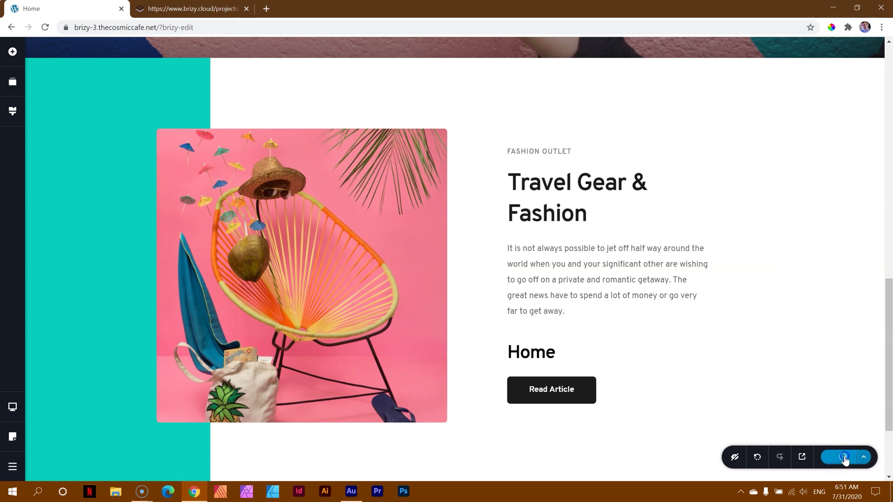
pyautogui.scroll(-3, 651, 395)
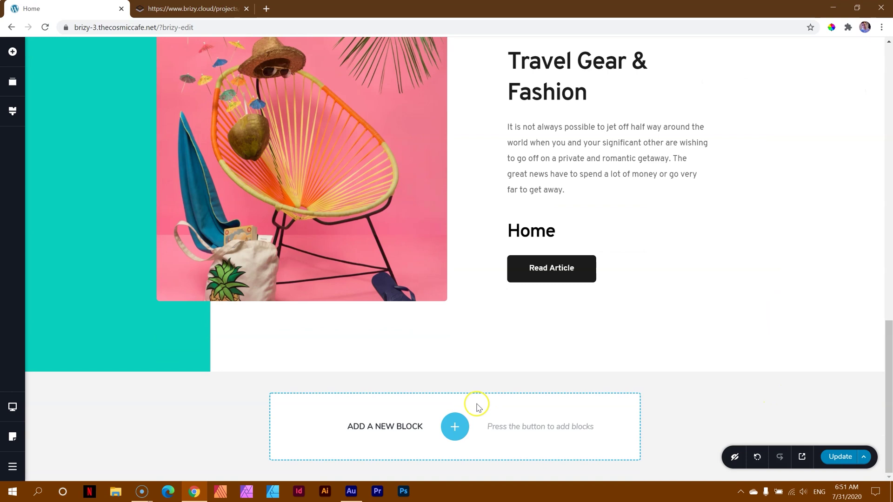
pyautogui.click(454, 425)
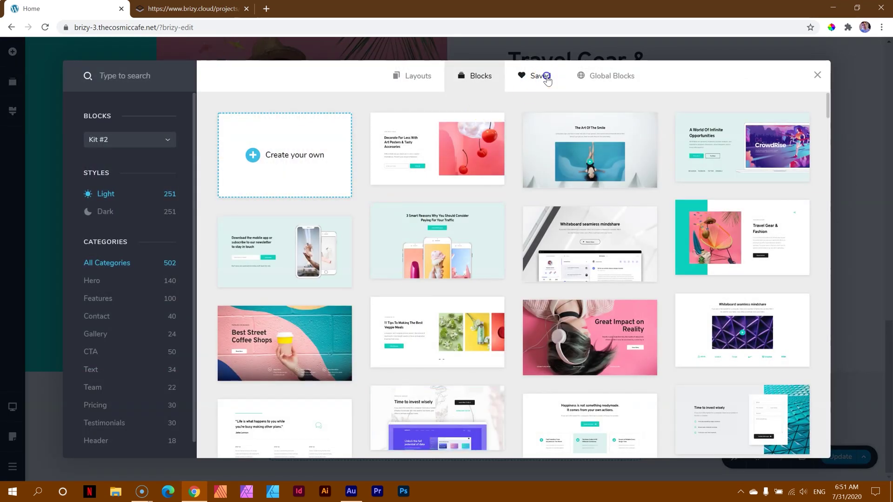
pyautogui.click(544, 78)
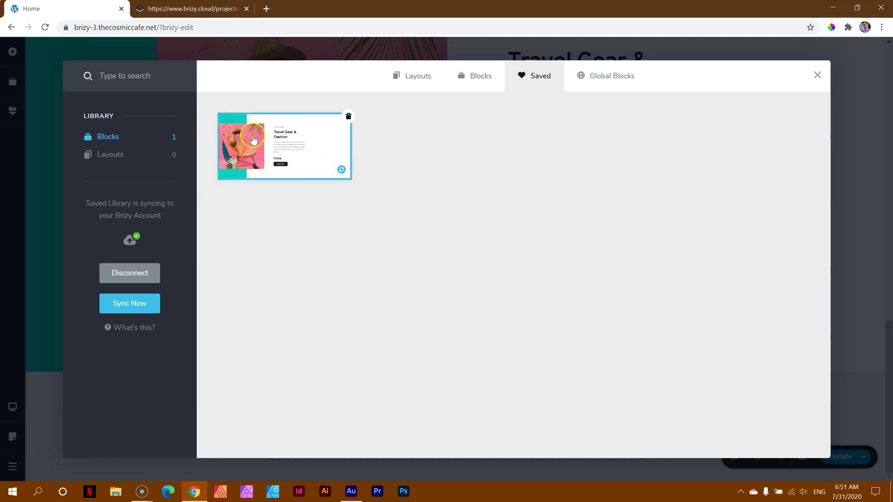
pyautogui.click(148, 305)
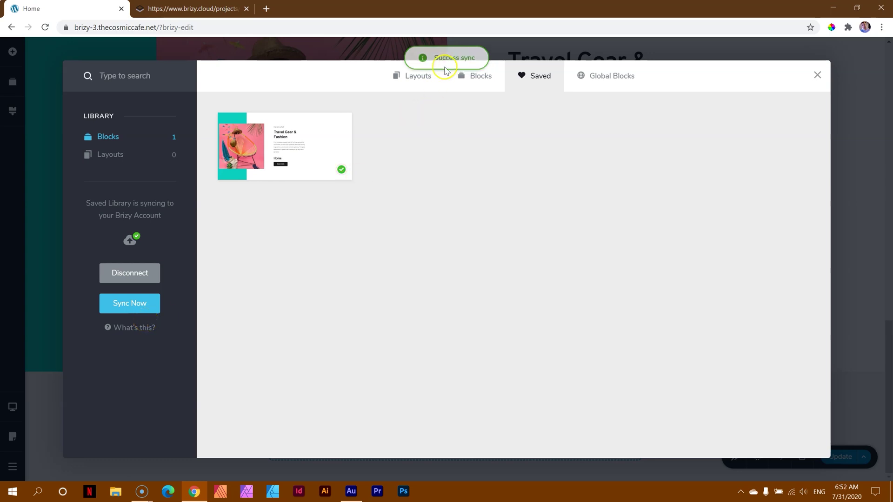
pyautogui.click(817, 75)
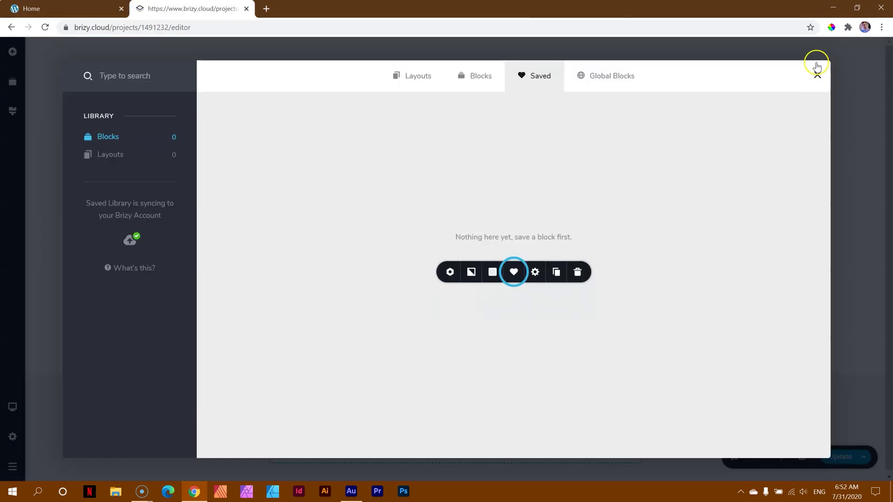
# Step: From the Saved tab, add the Travel Gear & Fashion block below the Brizy Cloud contact form
pyautogui.click(811, 79)
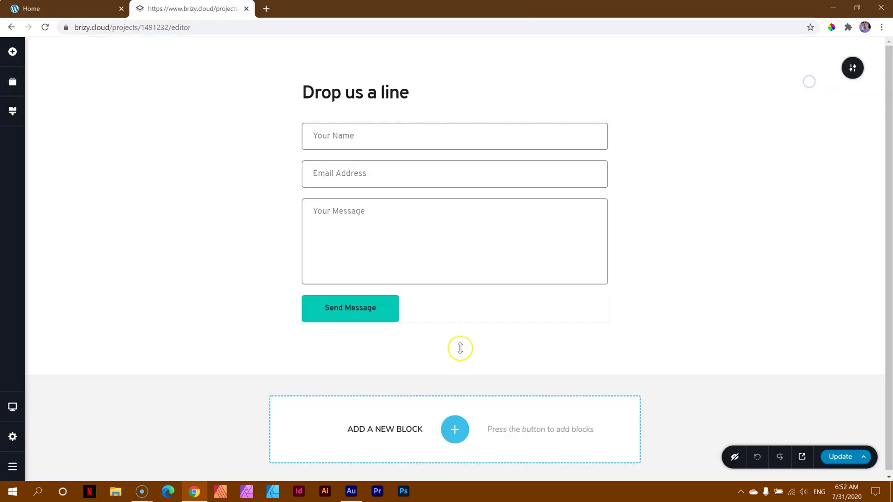
pyautogui.click(454, 428)
pyautogui.click(542, 83)
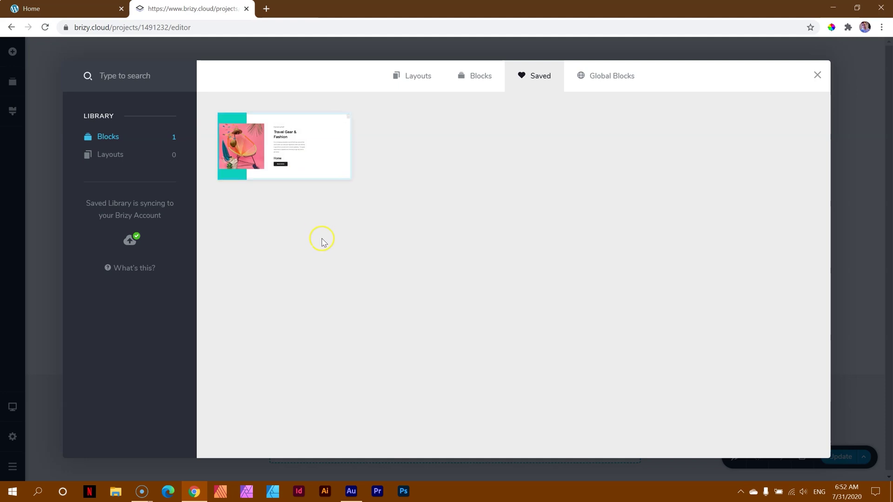
pyautogui.click(313, 159)
pyautogui.scroll(-9, 465, 275)
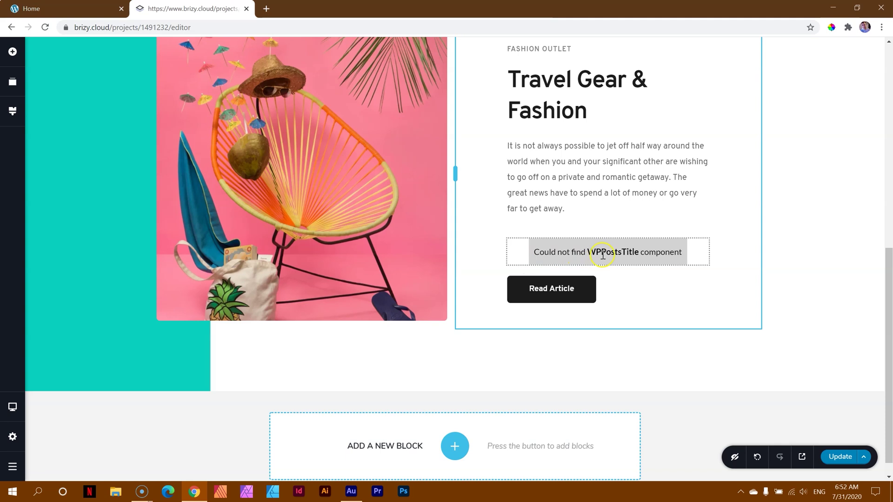
pyautogui.click(675, 253)
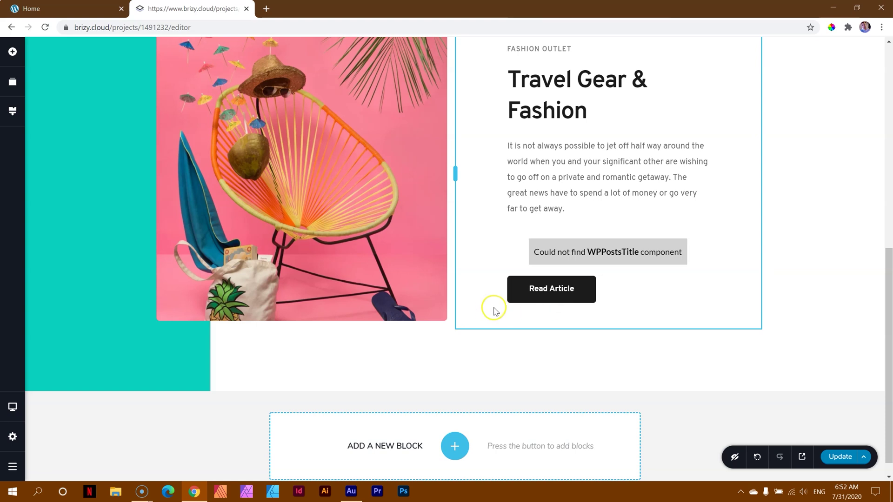
pyautogui.scroll(6, 490, 308)
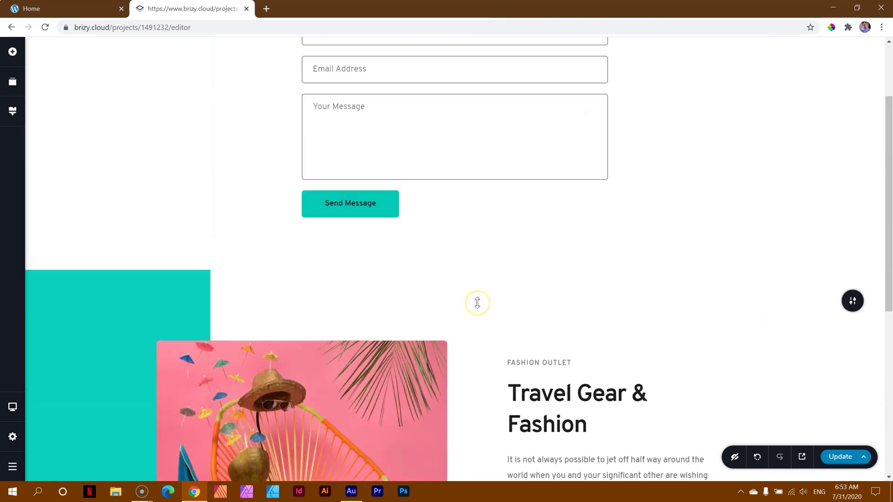
# Step: Drag the Travel Gear & Fashion section's top padding handle to 120px
pyautogui.moveTo(477, 303); pyautogui.dragTo(477, 302)
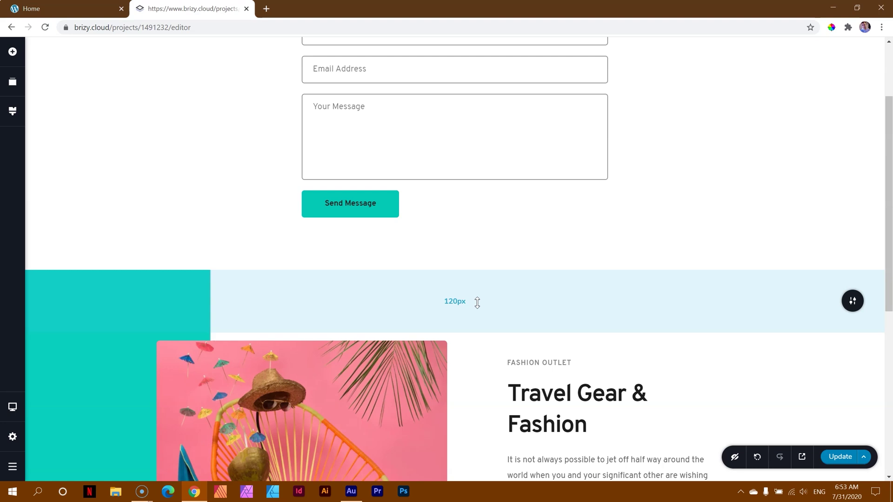
pyautogui.scroll(-5, 460, 295)
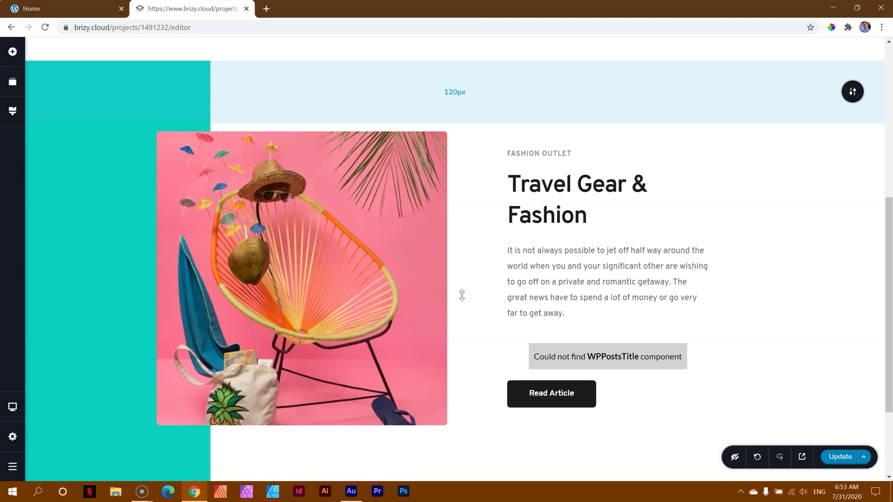
# Step: Return to the WordPress page editor and open the block library below Travel Gear & Fashion
pyautogui.click(99, 9)
pyautogui.scroll(7, 217, 235)
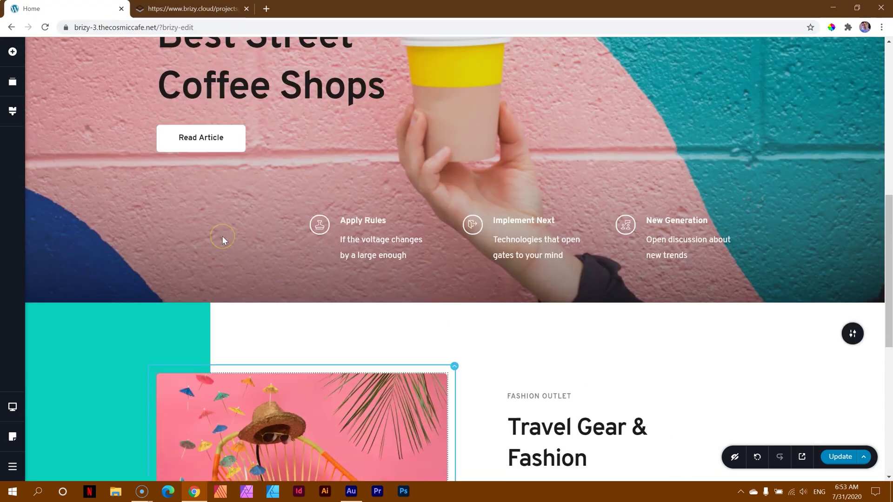
pyautogui.scroll(-8, 222, 236)
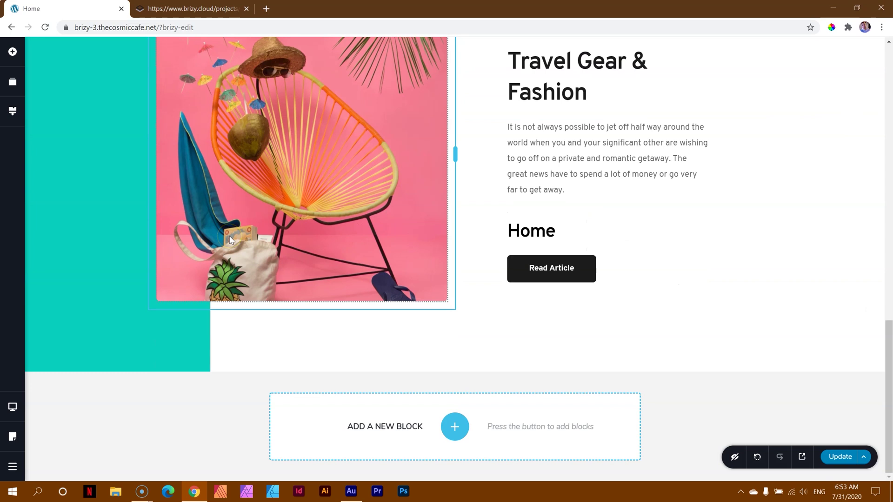
pyautogui.scroll(3, 229, 235)
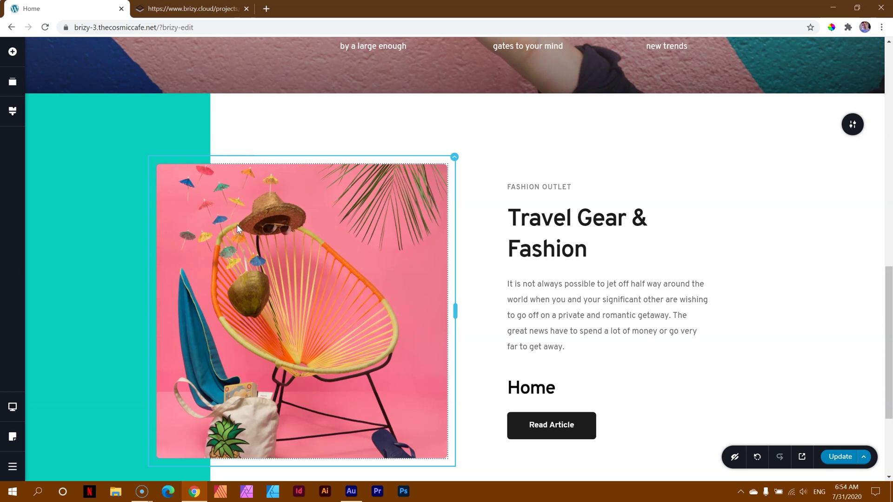
pyautogui.click(542, 144)
pyautogui.scroll(-3, 369, 342)
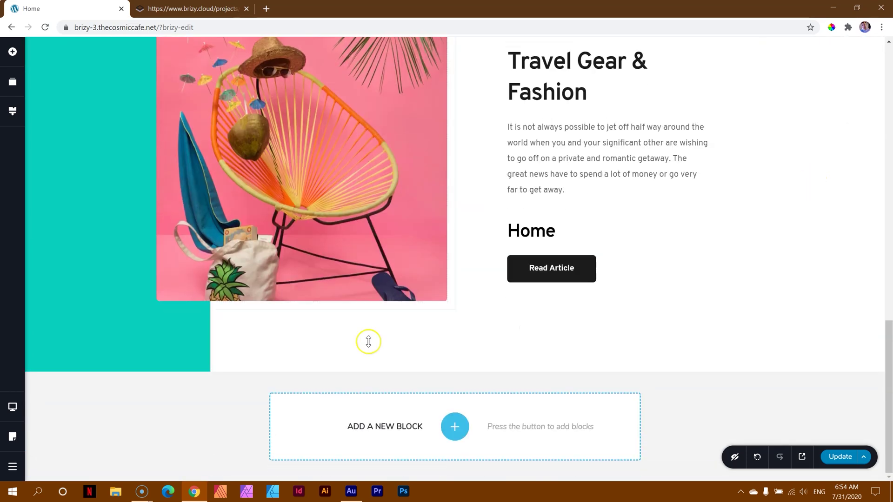
pyautogui.click(455, 427)
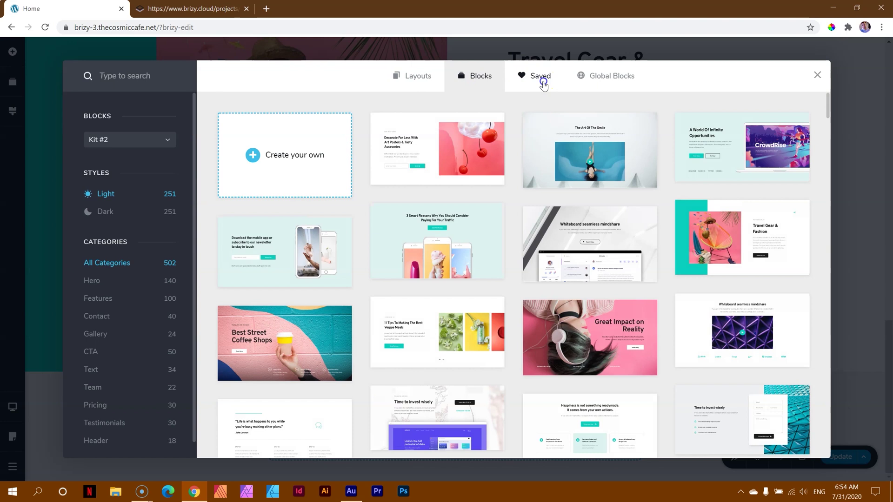
# Step: In the Saved blocks library, disconnect from the Brizy account, then close the library
pyautogui.click(543, 83)
pyautogui.click(78, 264)
pyautogui.click(139, 272)
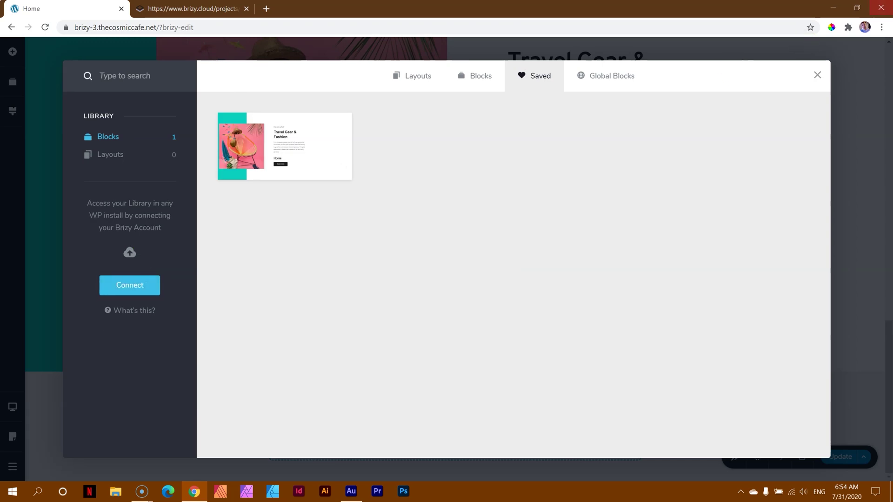
pyautogui.click(817, 75)
pyautogui.scroll(2, 825, 142)
pyautogui.scroll(2, 832, 132)
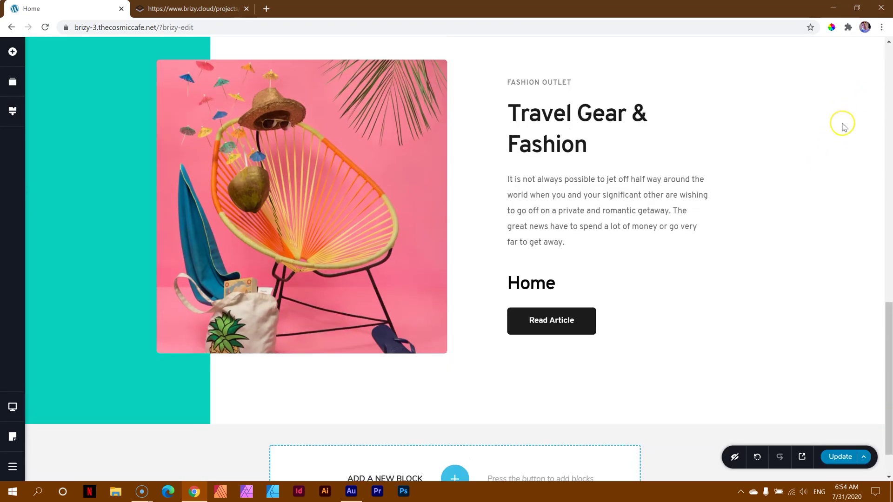
# Step: Save the Travel Gear & Fashion section to the library and insert the Whiteboard seamless mindshare block
pyautogui.moveTo(853, 77)
pyautogui.click(785, 78)
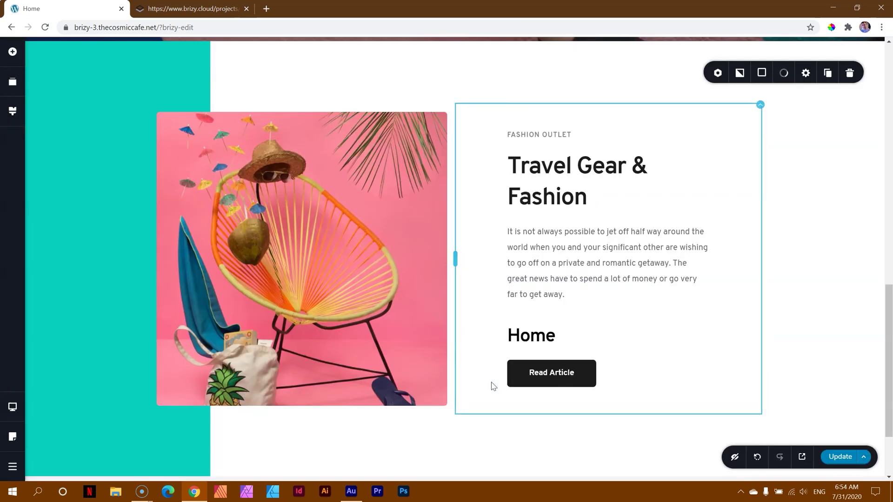
pyautogui.scroll(-2, 641, 321)
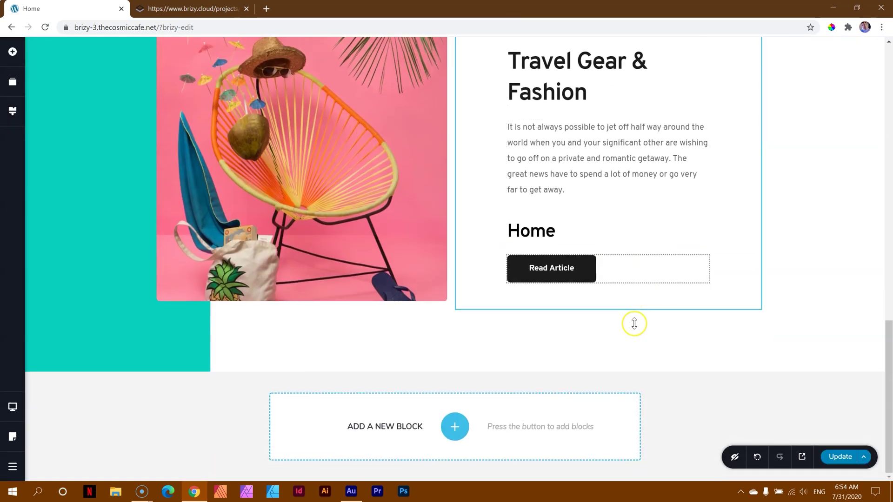
pyautogui.click(454, 424)
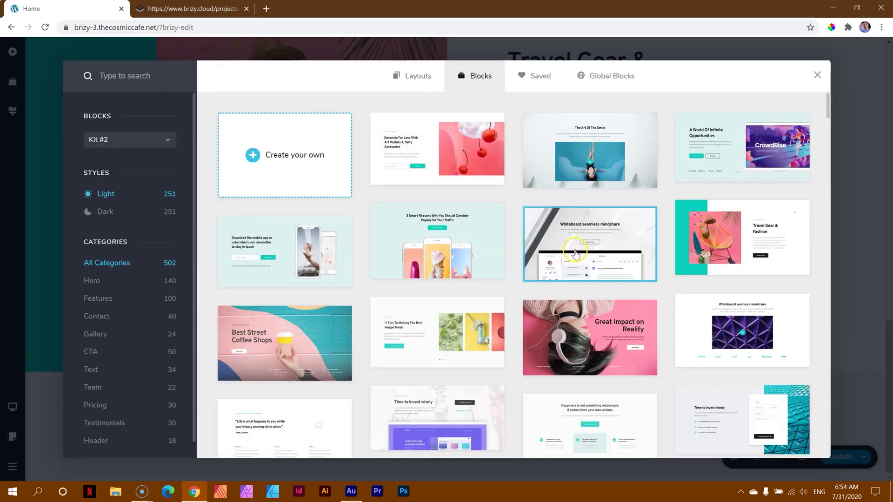
pyautogui.click(622, 271)
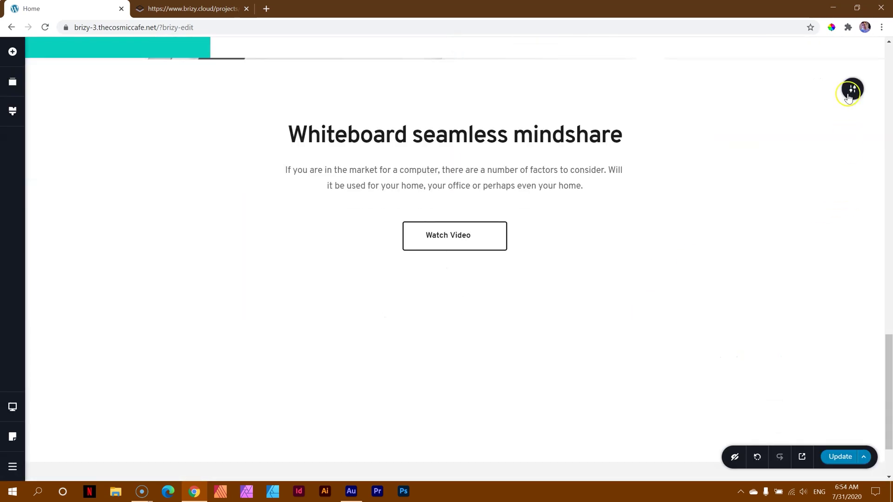
# Step: Save the Whiteboard block to the library and reopen the block library beneath it
pyautogui.moveTo(851, 89)
pyautogui.click(783, 90)
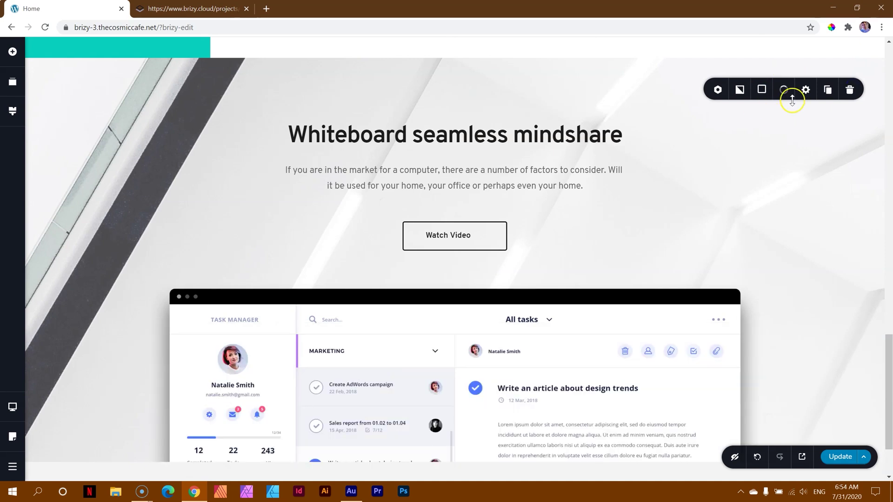
pyautogui.click(806, 95)
pyautogui.scroll(-2, 711, 186)
pyautogui.click(455, 427)
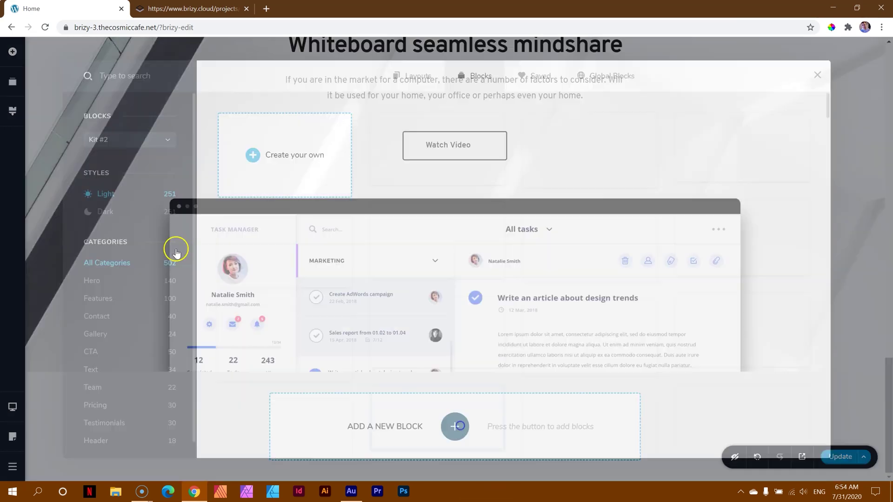
# Step: Show the two saved Travel Gear & Fashion blocks and open the Brizy account Connect dialog
pyautogui.click(531, 75)
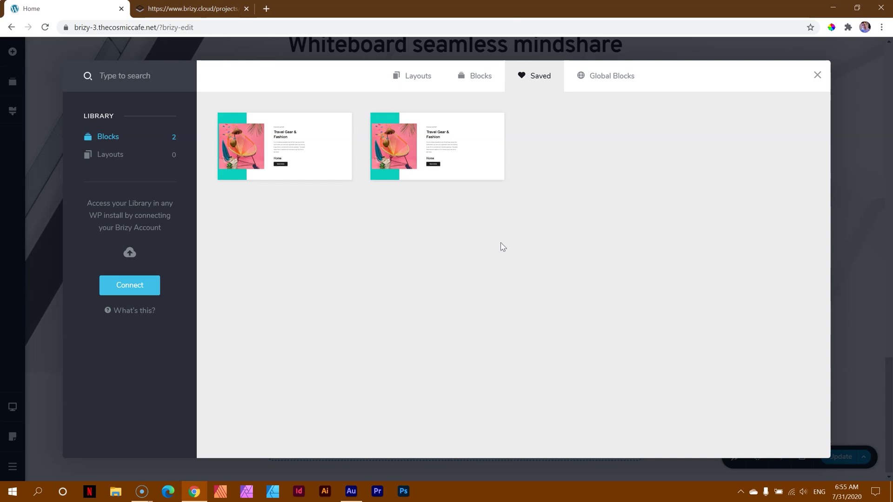
pyautogui.click(131, 287)
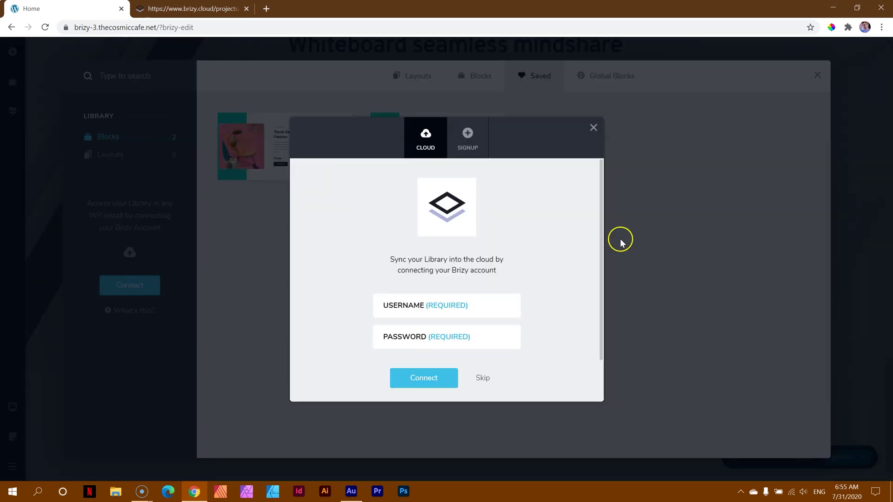